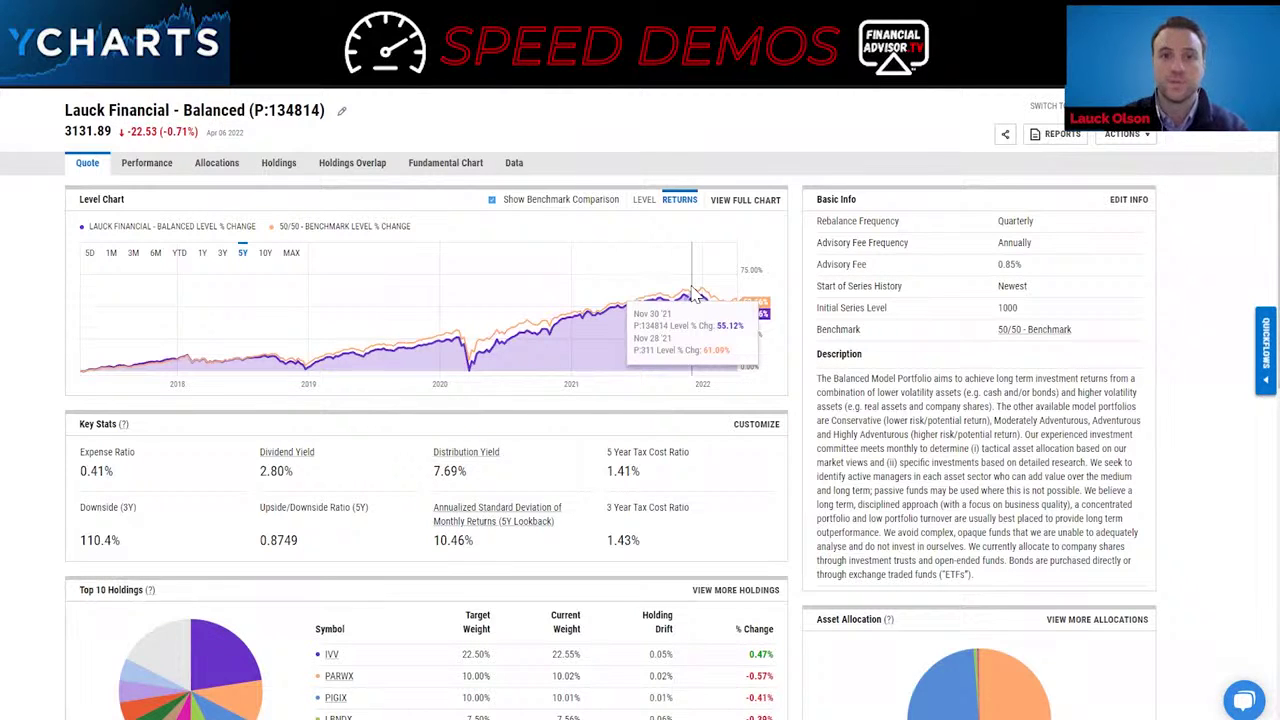
Open the Coronavirus Crisis drawdown chart for the Balanced portfolio and remove the Dow Jones and Nasdaq Composite securities from it.
{"action": "left_click", "coordinate": [1265, 352]}
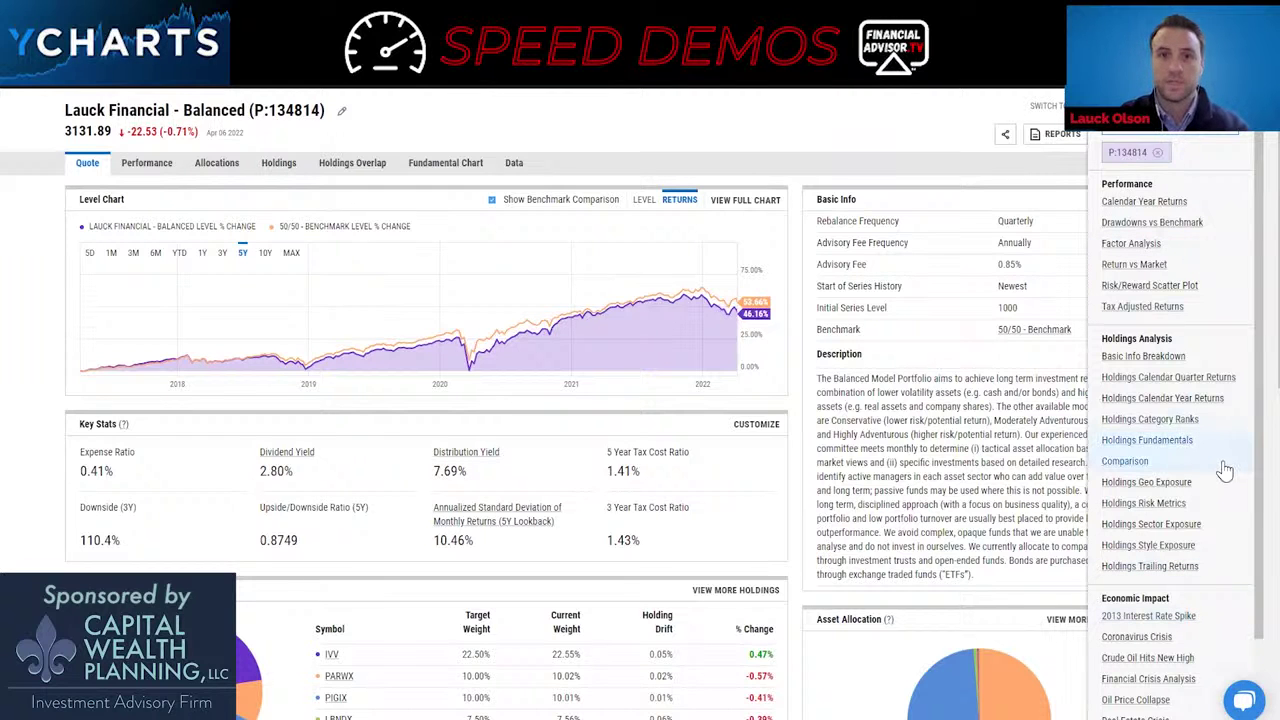
{"action": "scroll", "coordinate": [1220, 469], "scroll_direction": "down", "scroll_amount": 1}
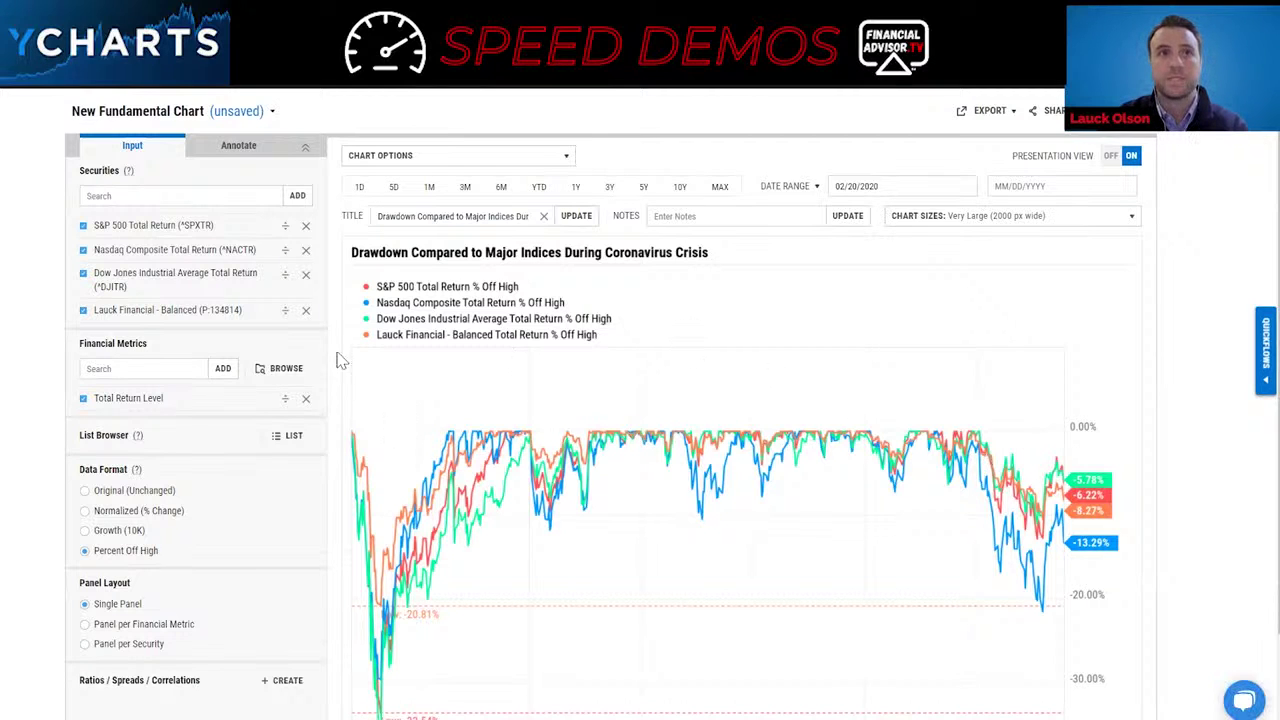
{"action": "left_click", "coordinate": [306, 275]}
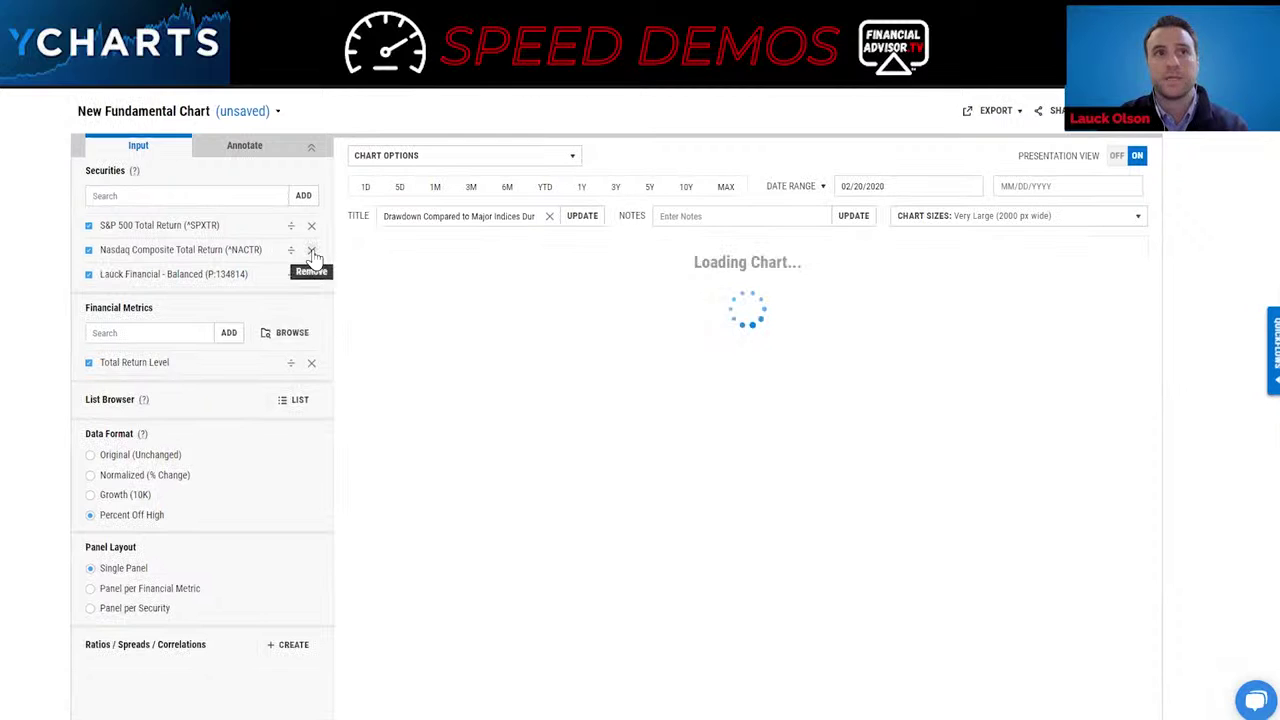
{"action": "left_click", "coordinate": [311, 250]}
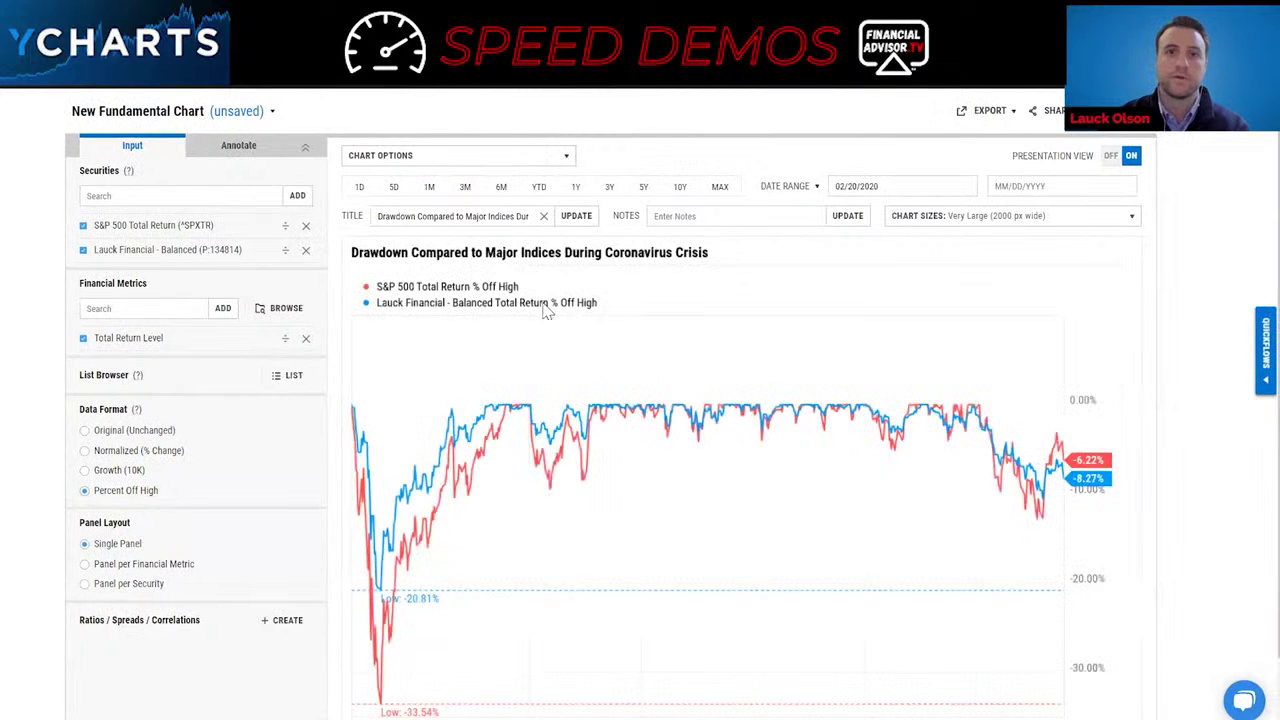
{"action": "scroll", "coordinate": [557, 325], "scroll_direction": "down", "scroll_amount": 1}
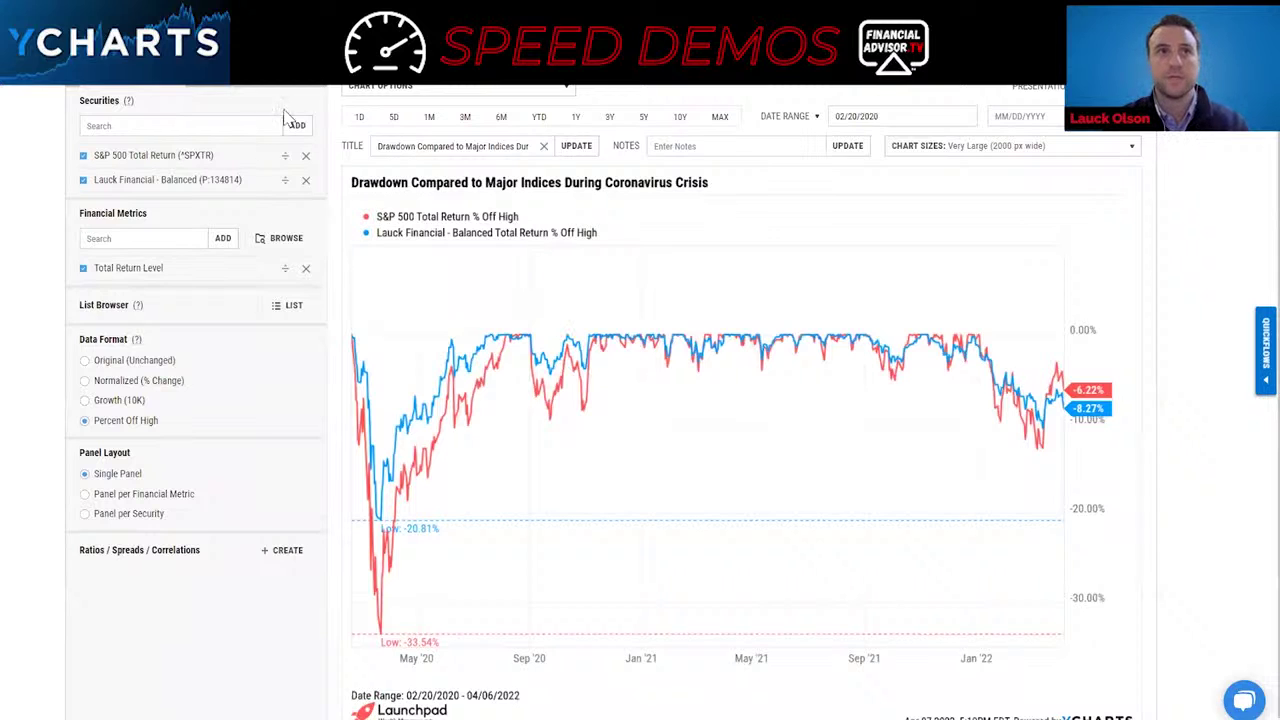
Add the Lauck Financial - Aggressive portfolio to the chart and switch the data format to Normalized (% Change).
{"action": "left_click", "coordinate": [250, 121]}
{"action": "type", "text": "lauck agg"}
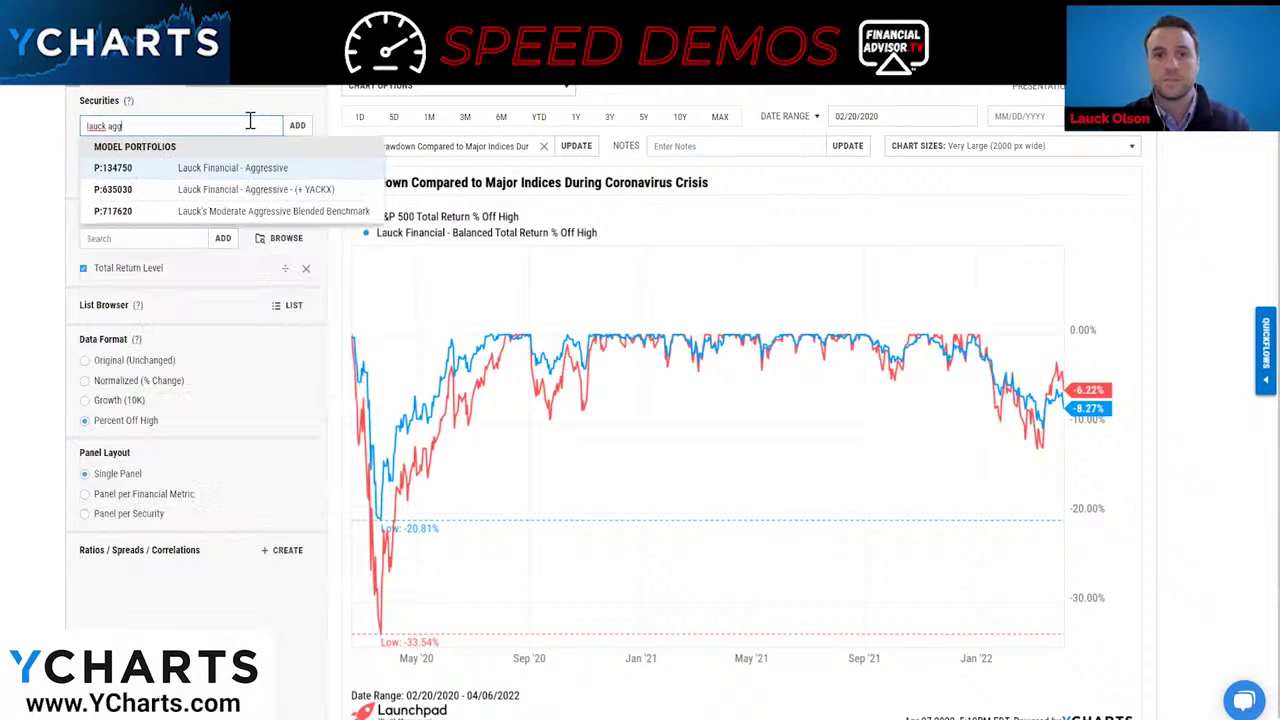
{"action": "key", "text": "Return"}
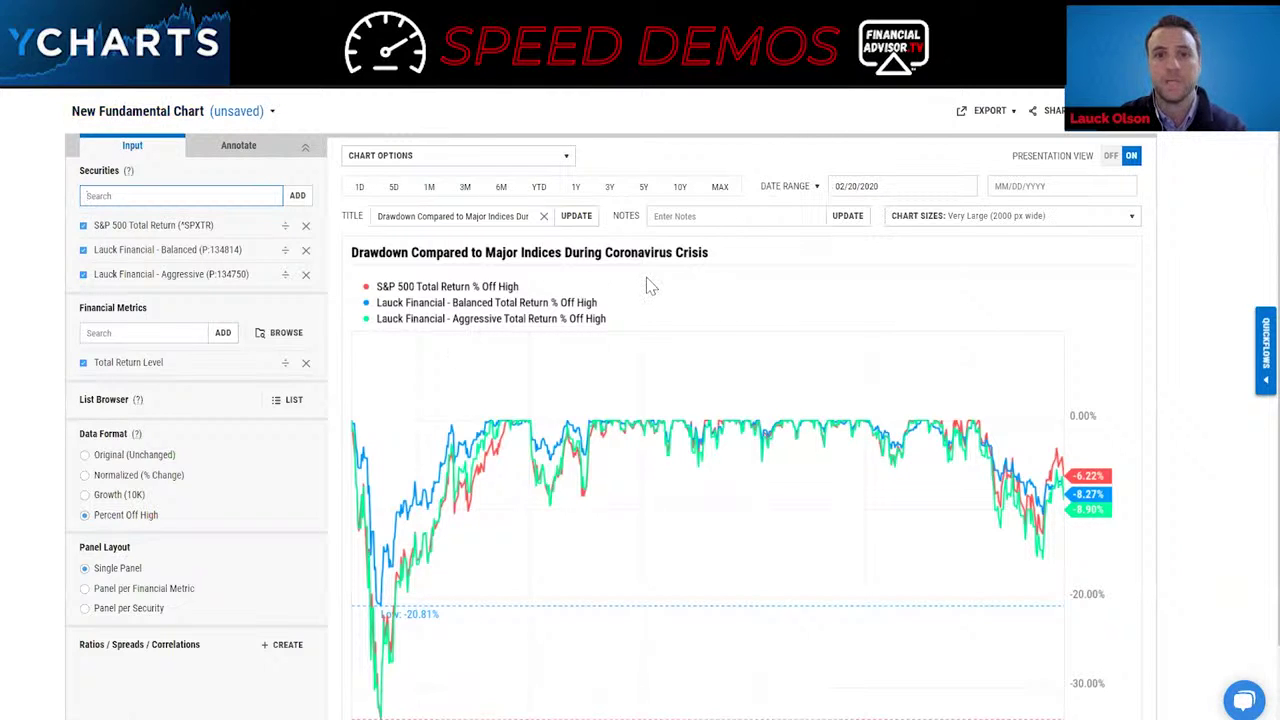
{"action": "left_click", "coordinate": [86, 476]}
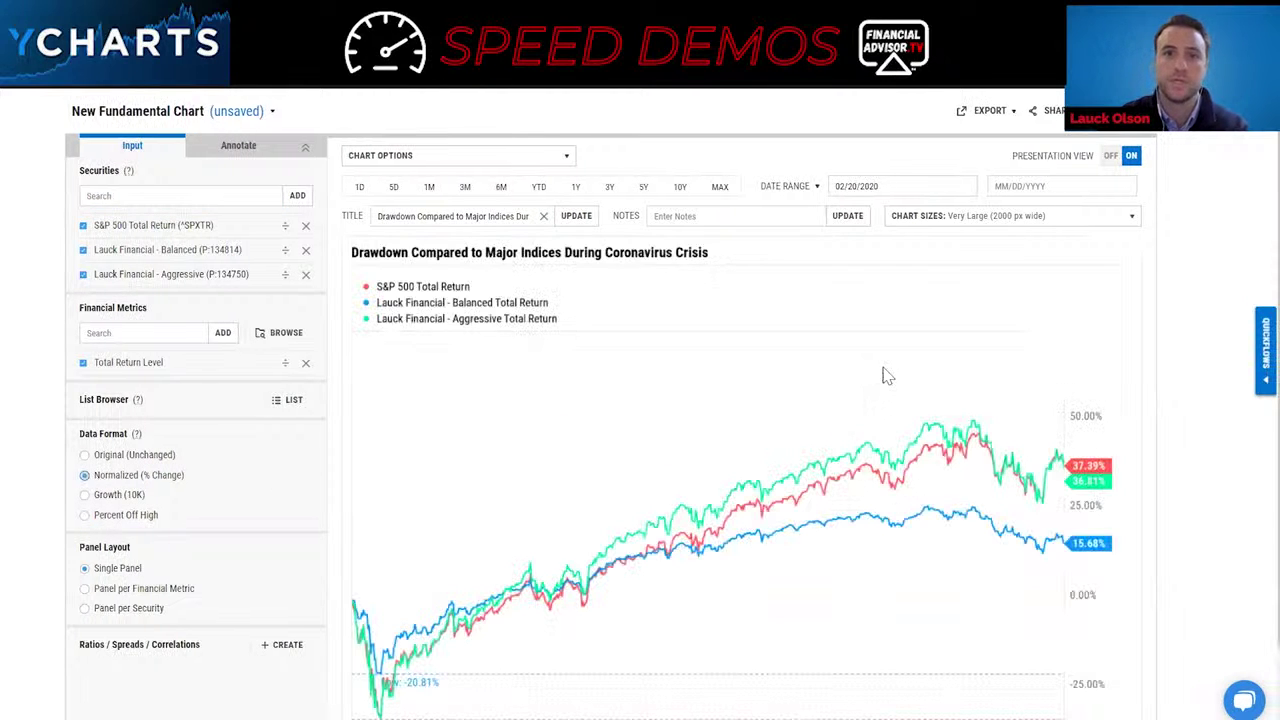
{"action": "scroll", "coordinate": [886, 371], "scroll_direction": "down", "scroll_amount": 1}
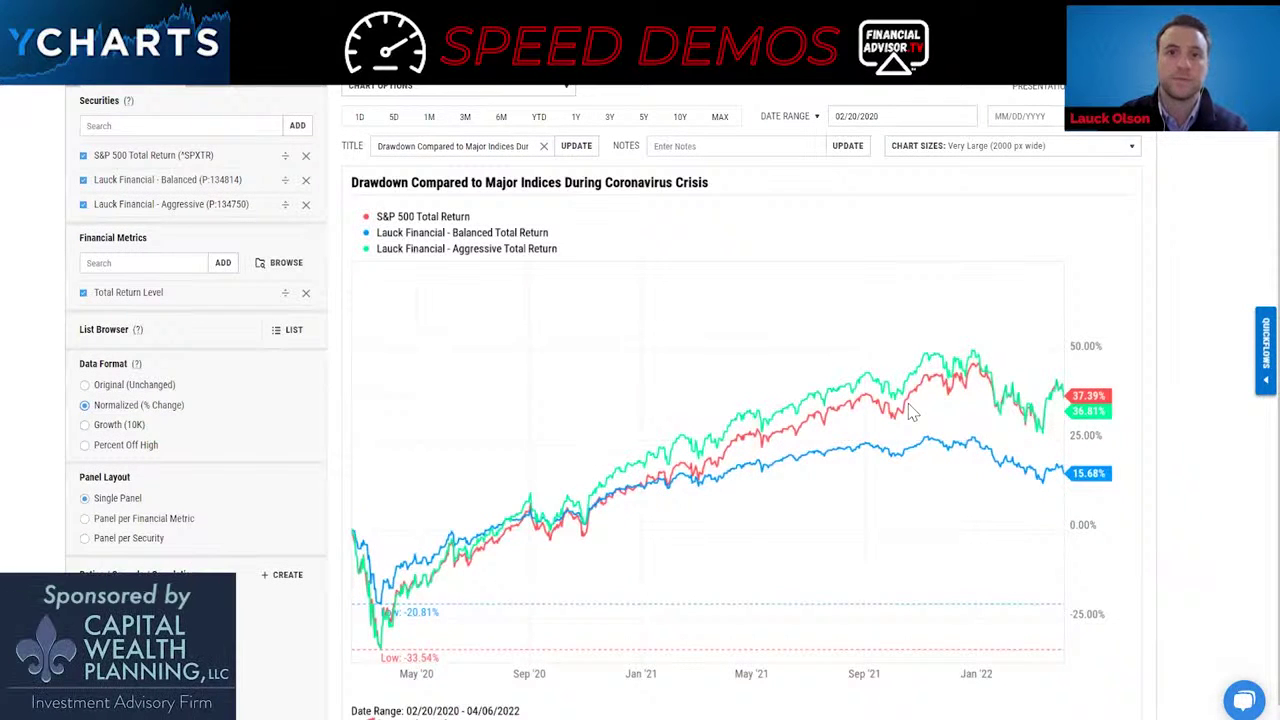
Start a new chart from the 10-2 Treasury Spread vs. S&P 500 economic data template and remove the S&P 500 from it.
{"action": "scroll", "coordinate": [910, 413], "scroll_direction": "up", "scroll_amount": 1}
{"action": "left_click", "coordinate": [120, 114]}
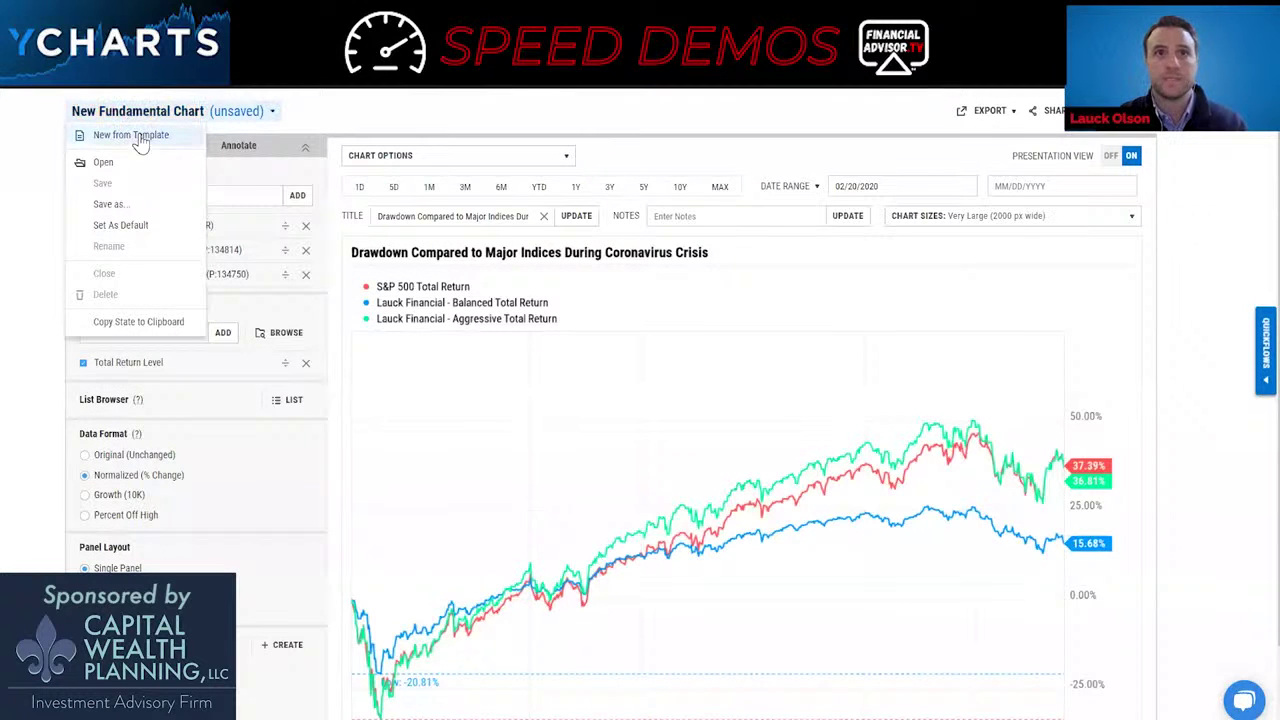
{"action": "left_click", "coordinate": [140, 134]}
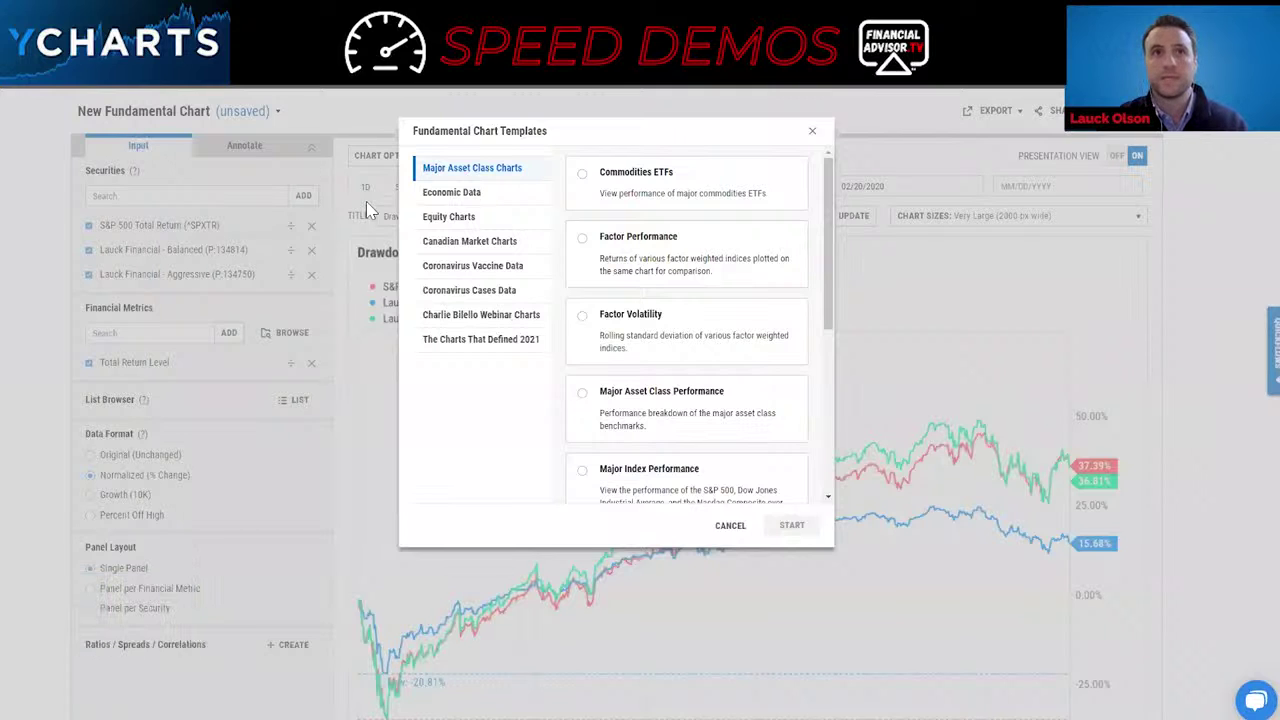
{"action": "left_click", "coordinate": [434, 198]}
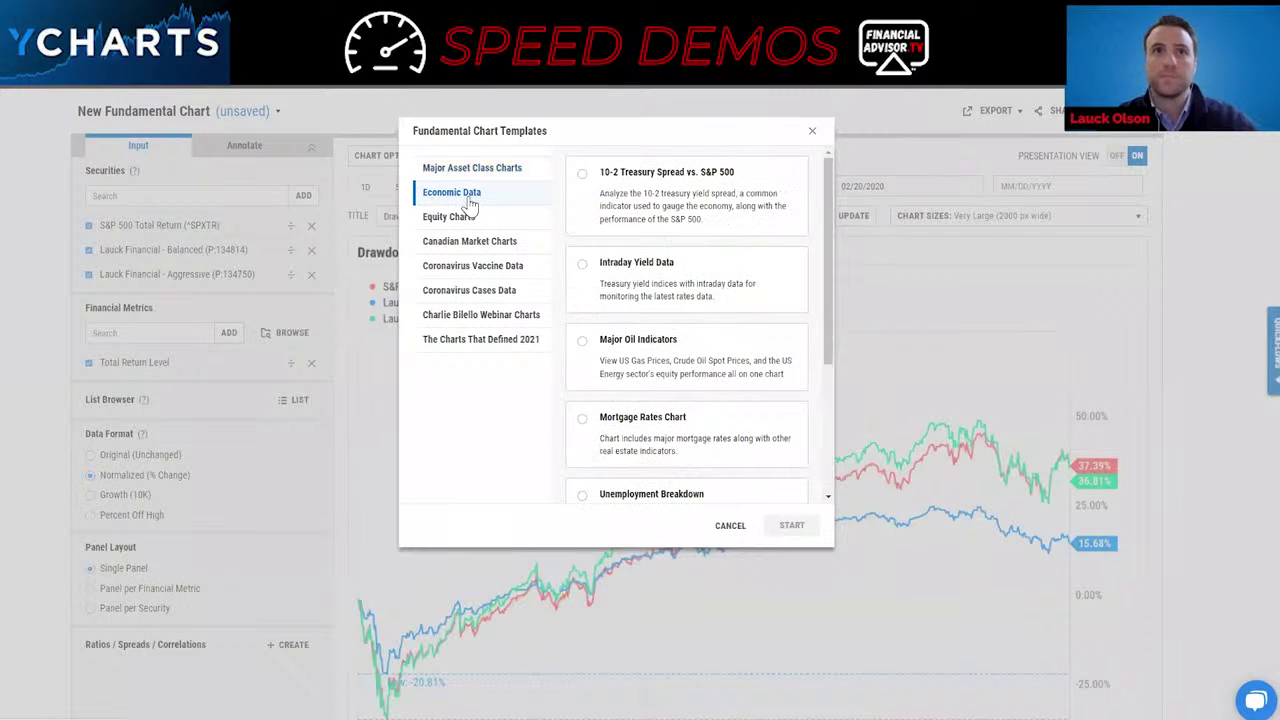
{"action": "left_click", "coordinate": [680, 214]}
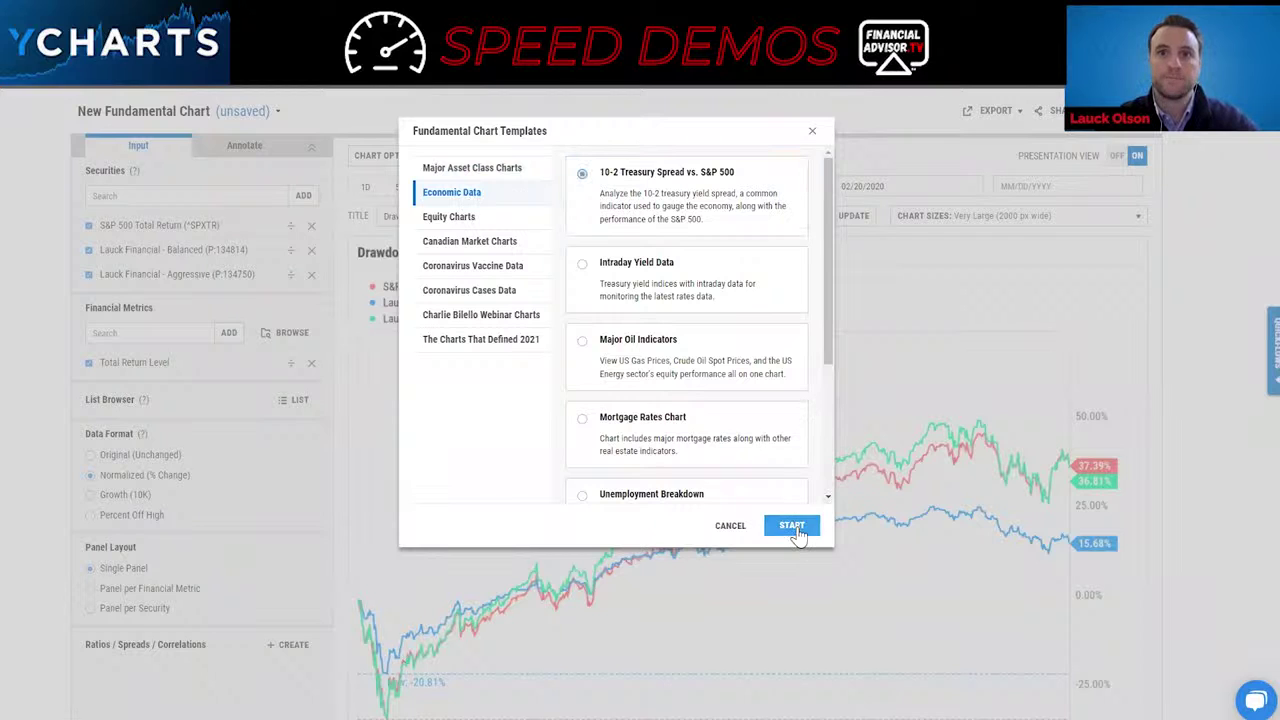
{"action": "left_click", "coordinate": [791, 525]}
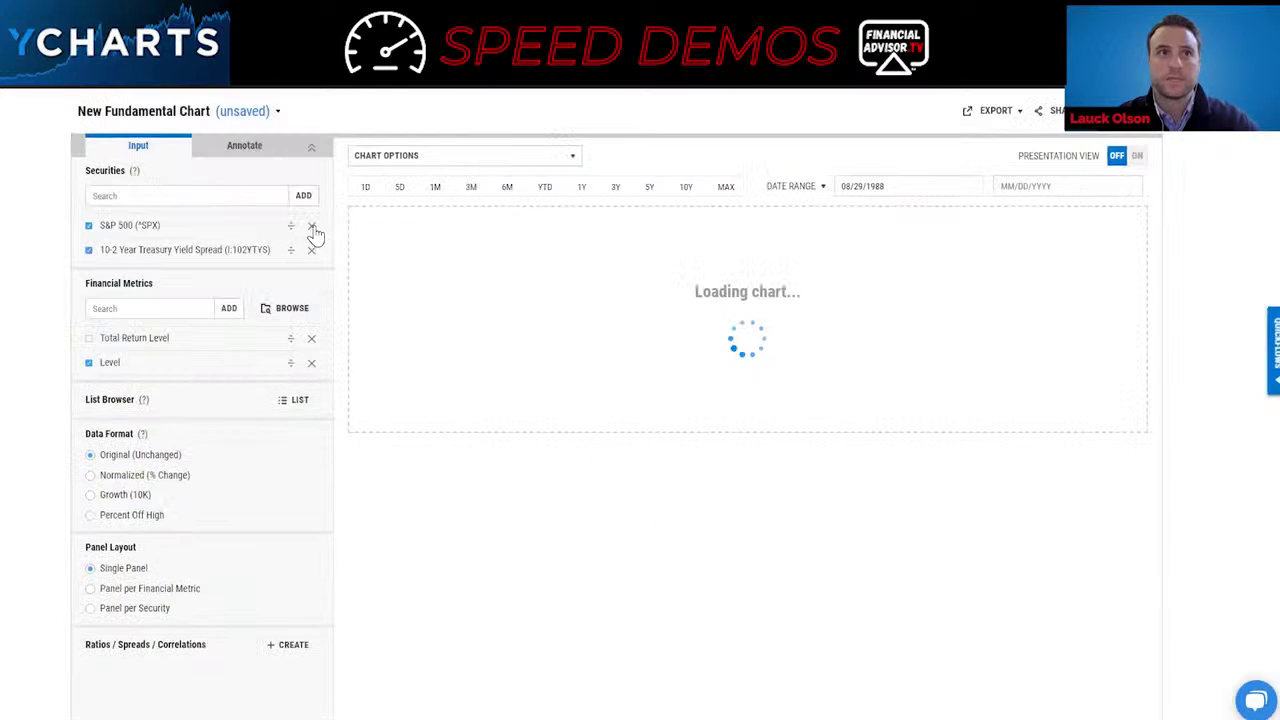
{"action": "left_click", "coordinate": [311, 226]}
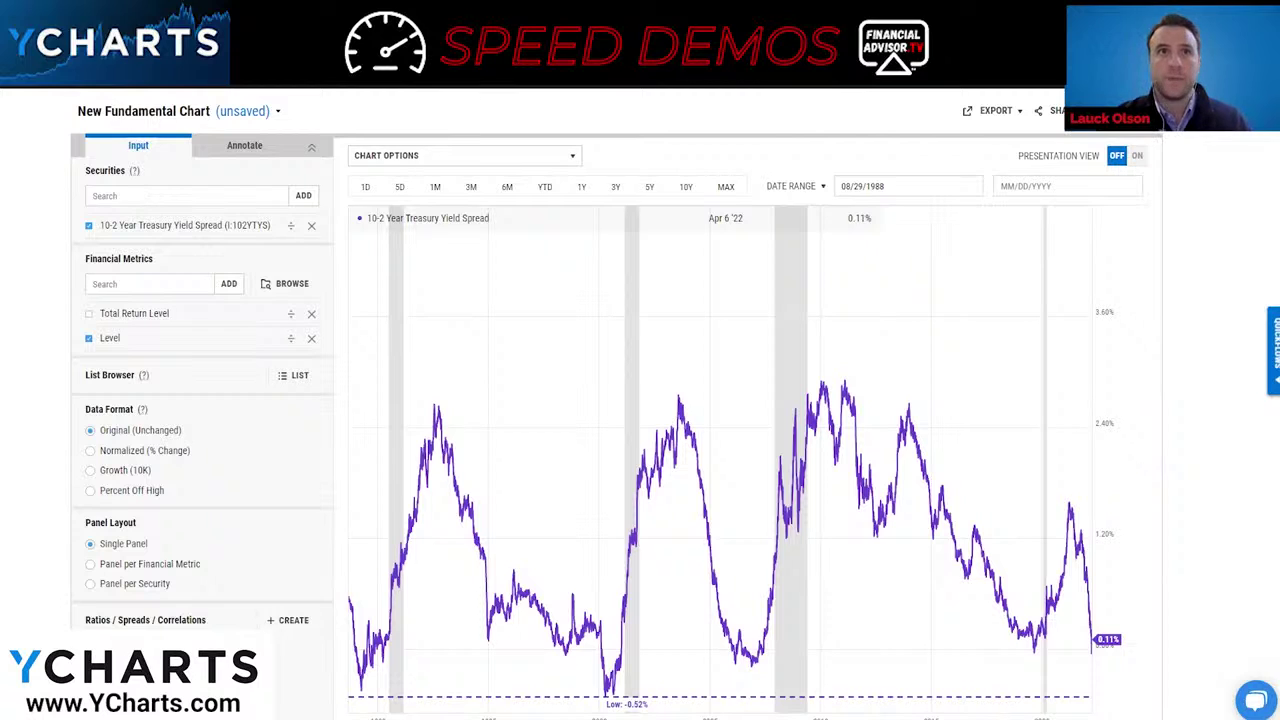
Open the Lauck Financial - Balanced portfolio's quote page and bring up its report templates.
{"action": "type", "text": "lauck"}
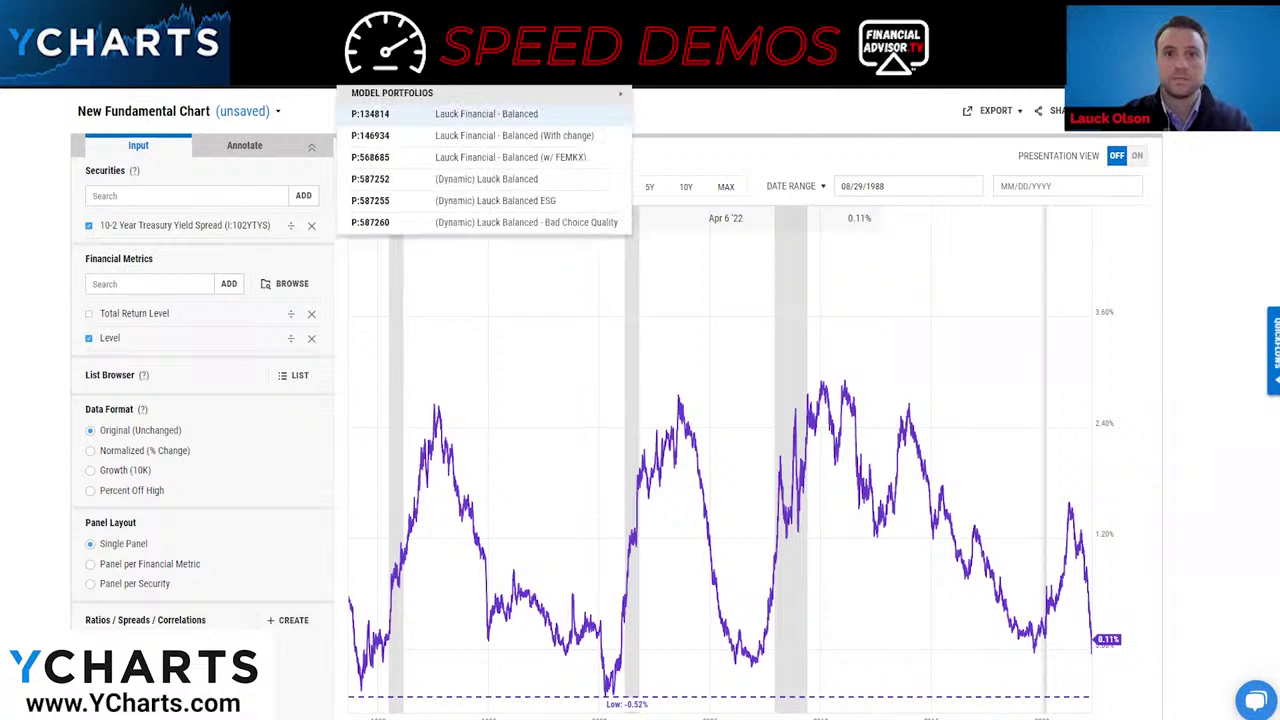
{"action": "key", "text": "Return"}
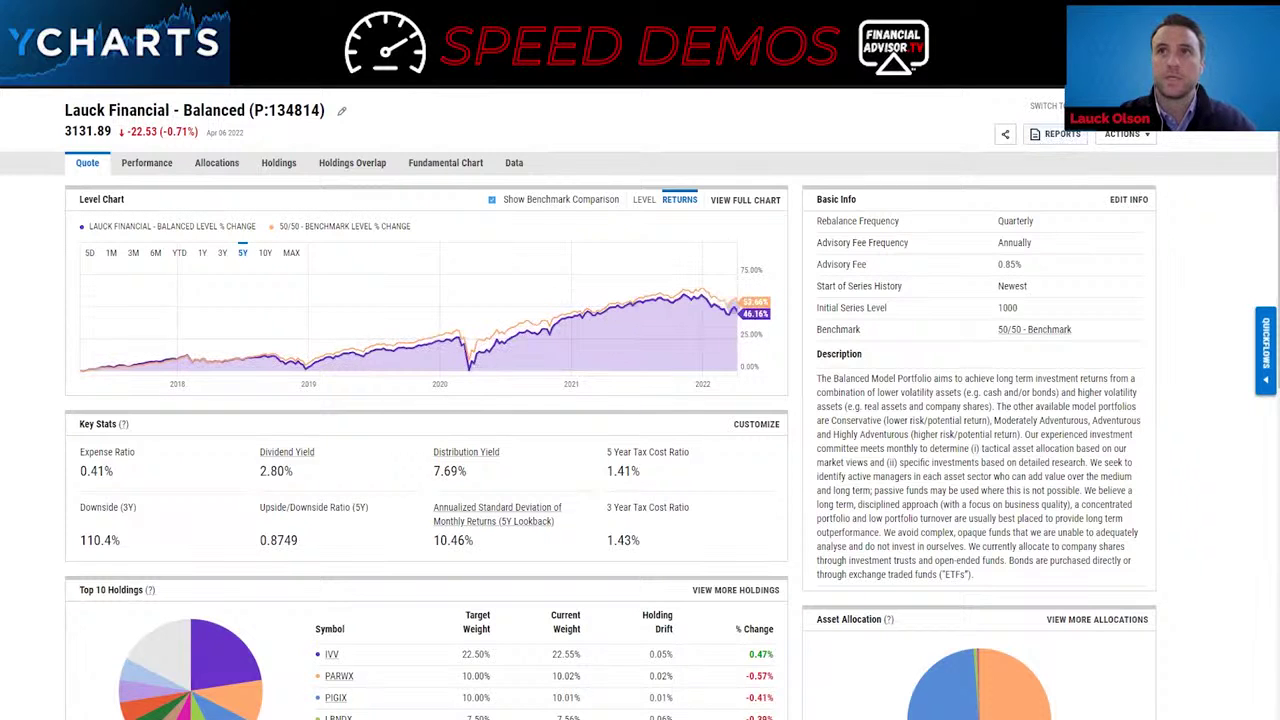
{"action": "left_click", "coordinate": [1045, 140]}
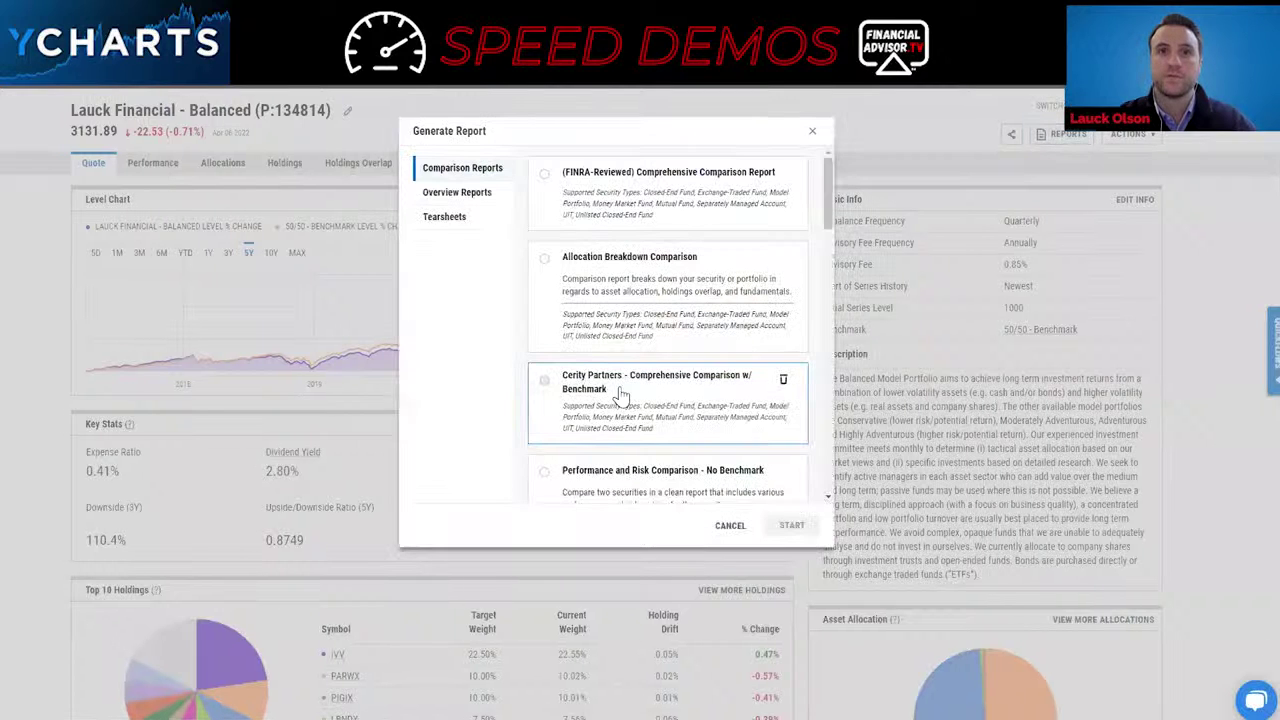
Switch to the comparison report PDF and examine its cover page, cumulative and periodic returns, basic info and key stats.
{"action": "scroll", "coordinate": [690, 398], "scroll_direction": "down", "scroll_amount": 5}
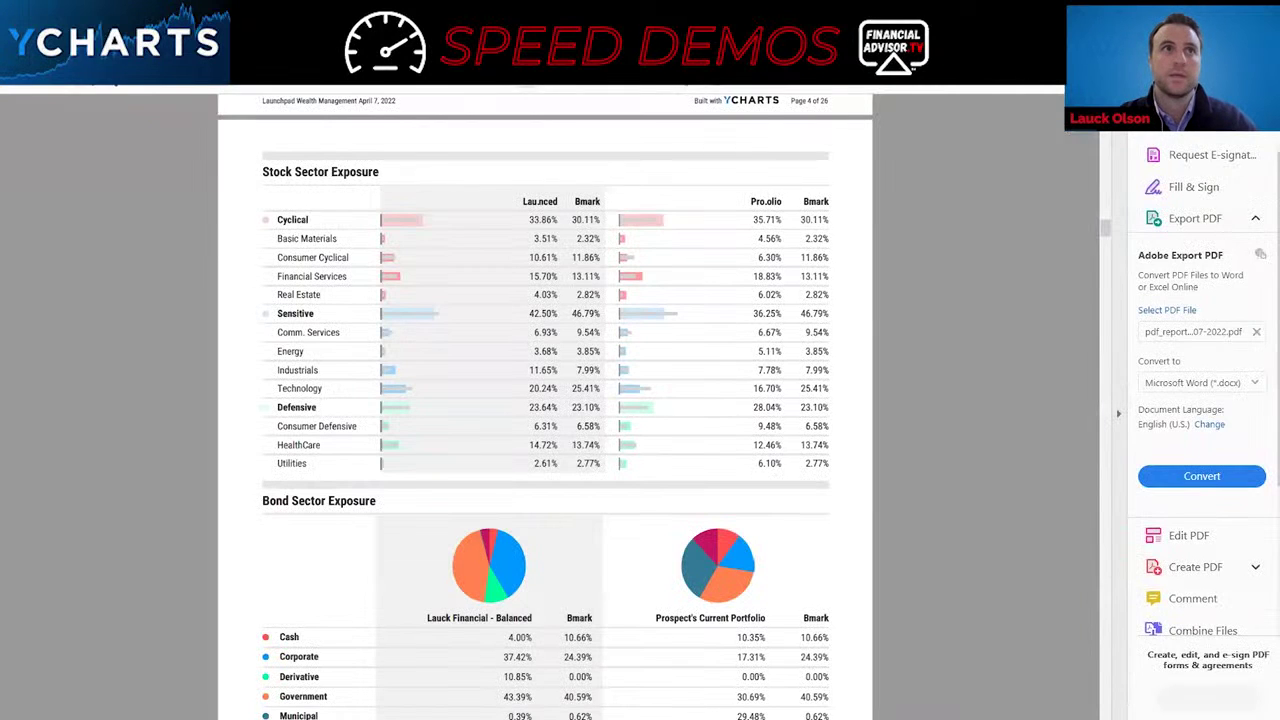
{"action": "scroll", "coordinate": [458, 430], "scroll_direction": "up", "scroll_amount": 3}
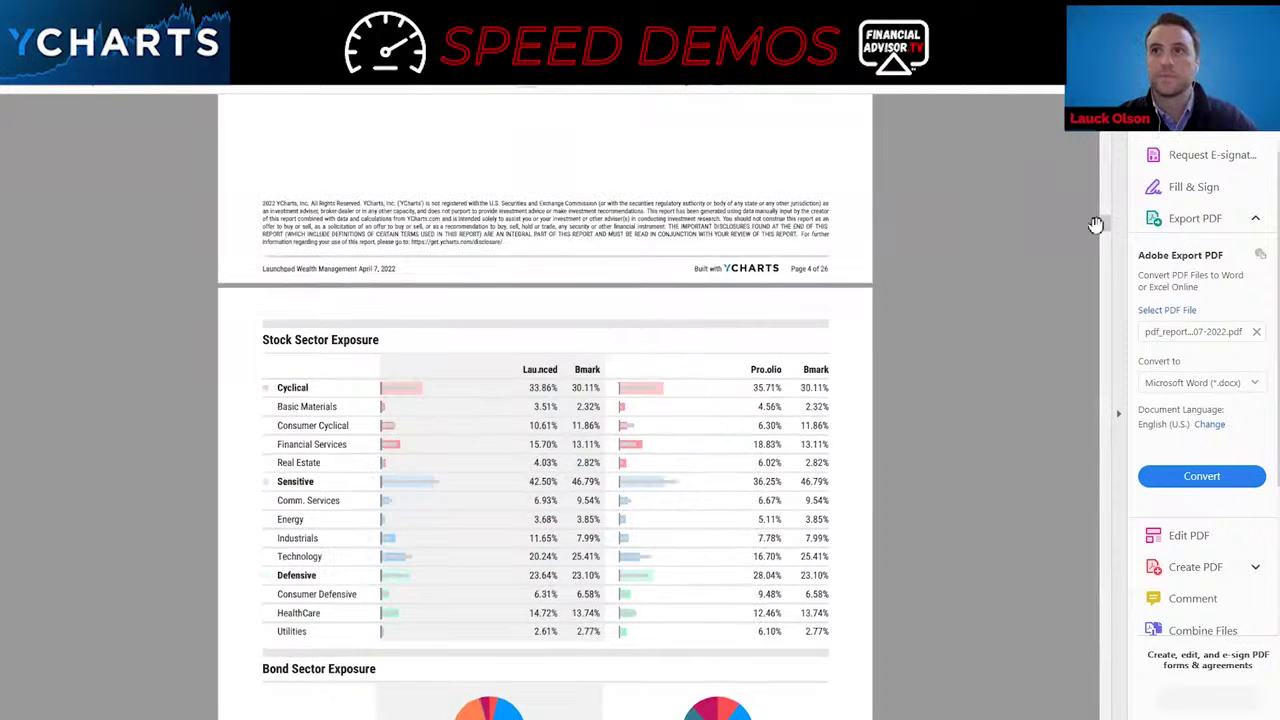
{"action": "left_click_drag", "start_coordinate": [1108, 224], "coordinate": [1104, 132]}
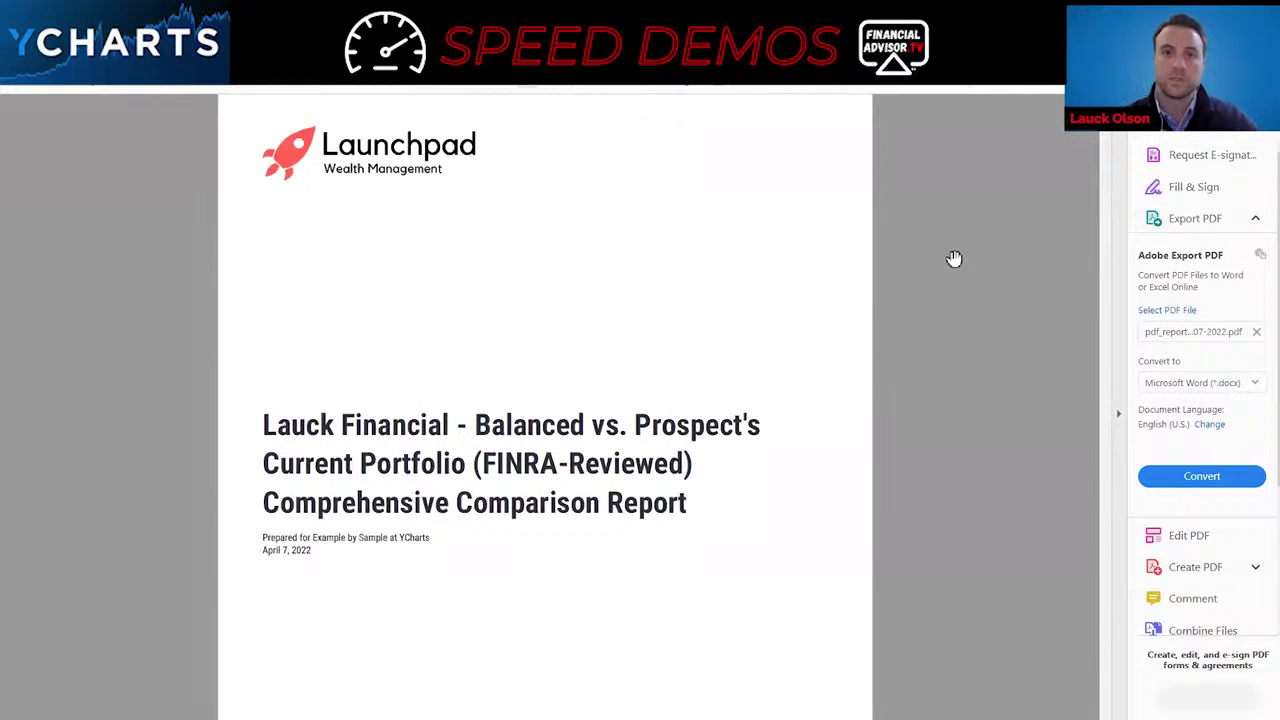
{"action": "scroll", "coordinate": [954, 258], "scroll_direction": "down", "scroll_amount": 10}
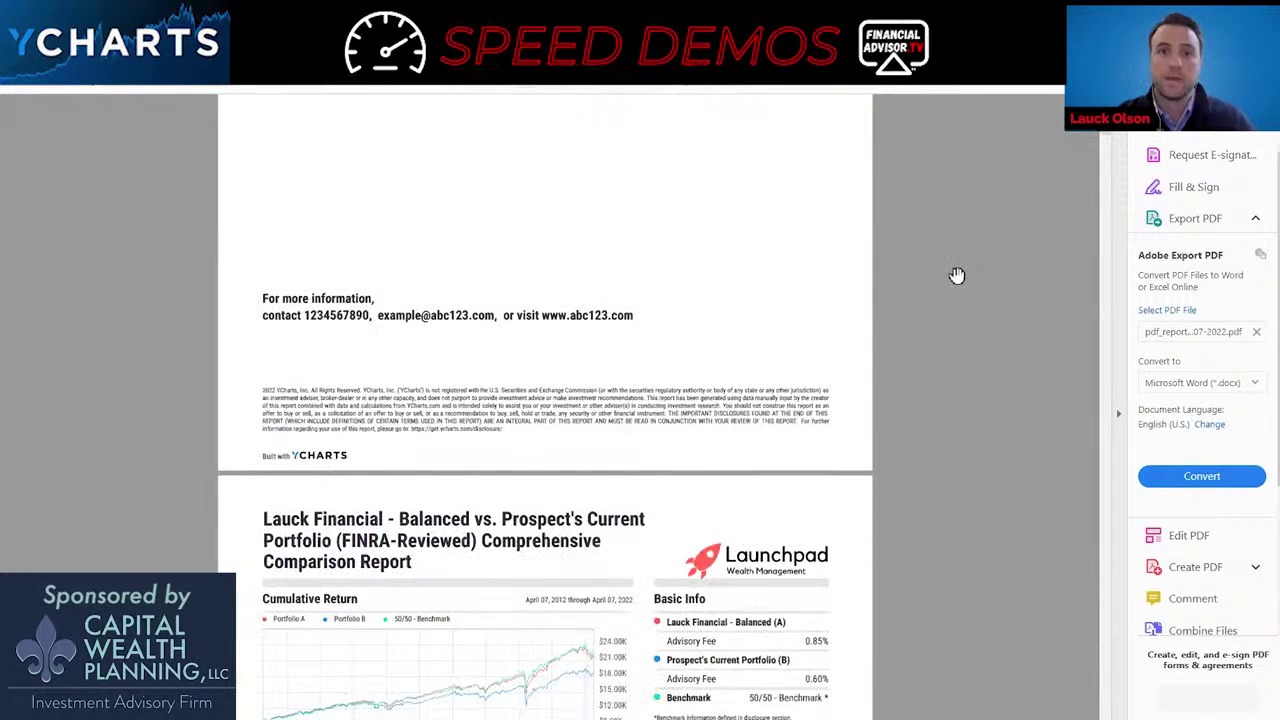
{"action": "scroll", "coordinate": [957, 275], "scroll_direction": "down", "scroll_amount": 4}
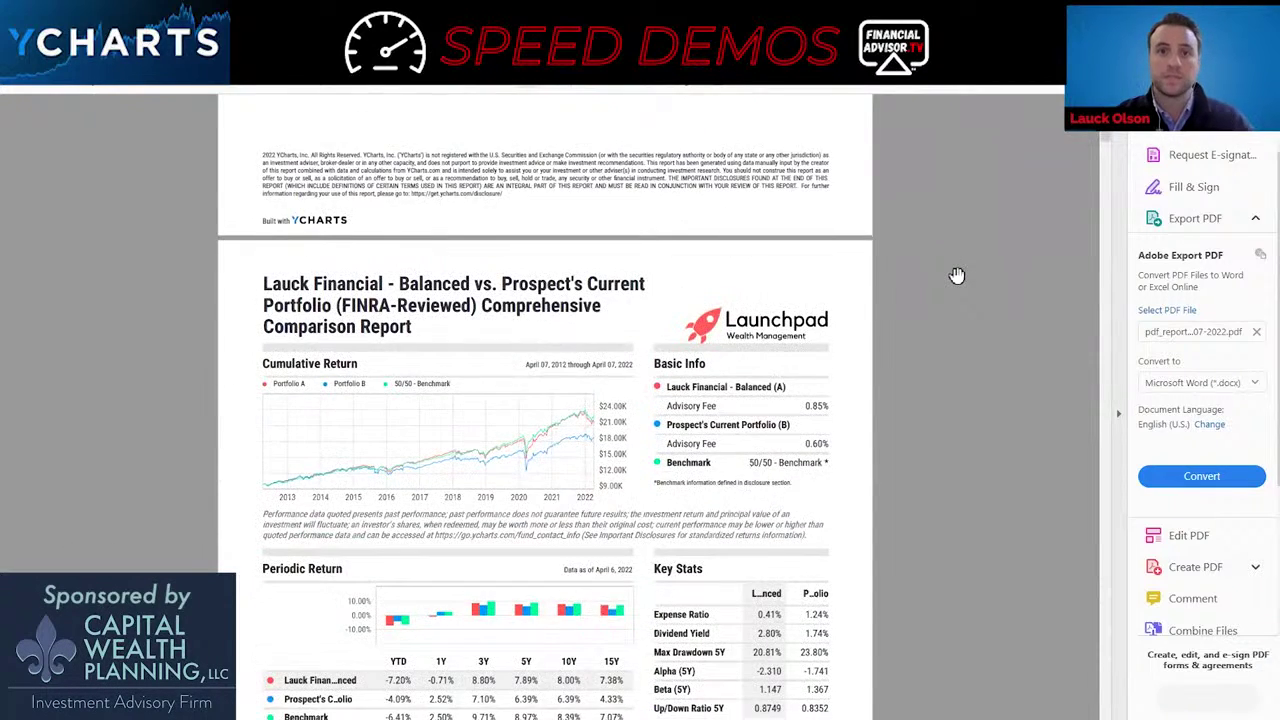
{"action": "scroll", "coordinate": [957, 275], "scroll_direction": "down", "scroll_amount": 1}
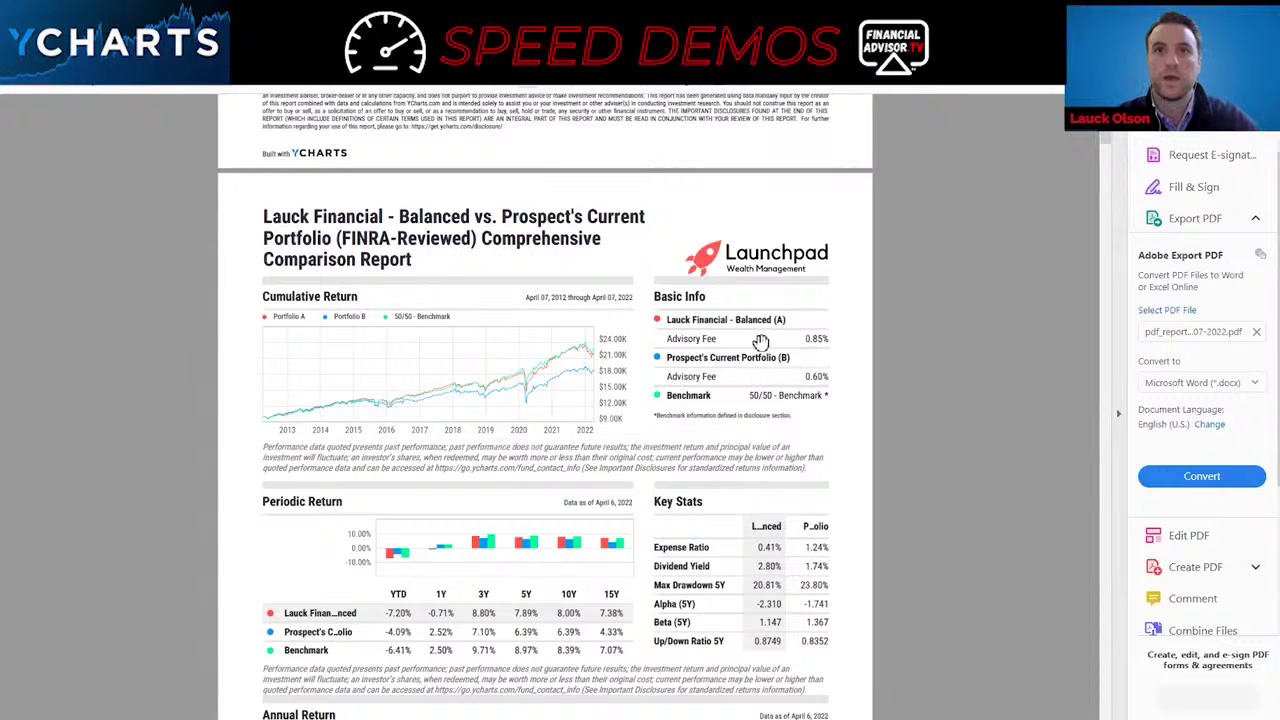
{"action": "scroll", "coordinate": [765, 382], "scroll_direction": "down", "scroll_amount": 1}
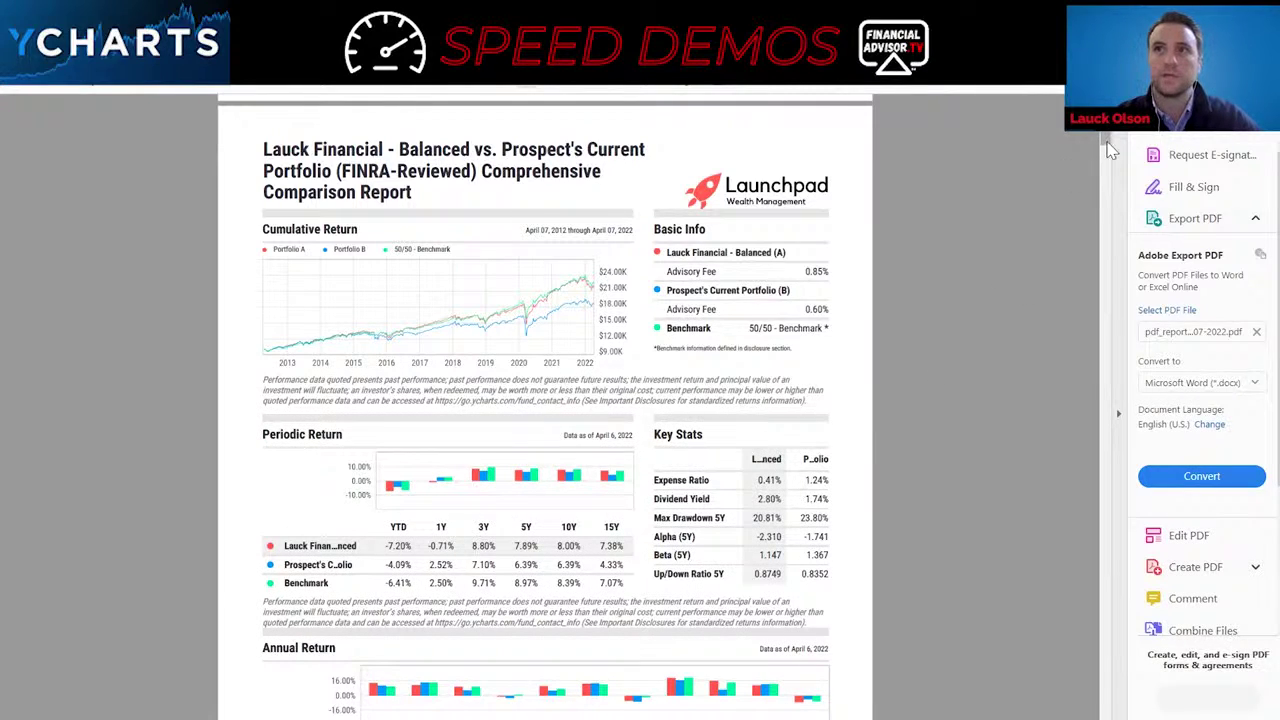
Examine the comparison report's asset allocation, geographic exposure, market capitalization and stock style sections.
{"action": "left_click_drag", "start_coordinate": [1107, 147], "coordinate": [1107, 193]}
{"action": "scroll", "coordinate": [975, 261], "scroll_direction": "down", "scroll_amount": 2}
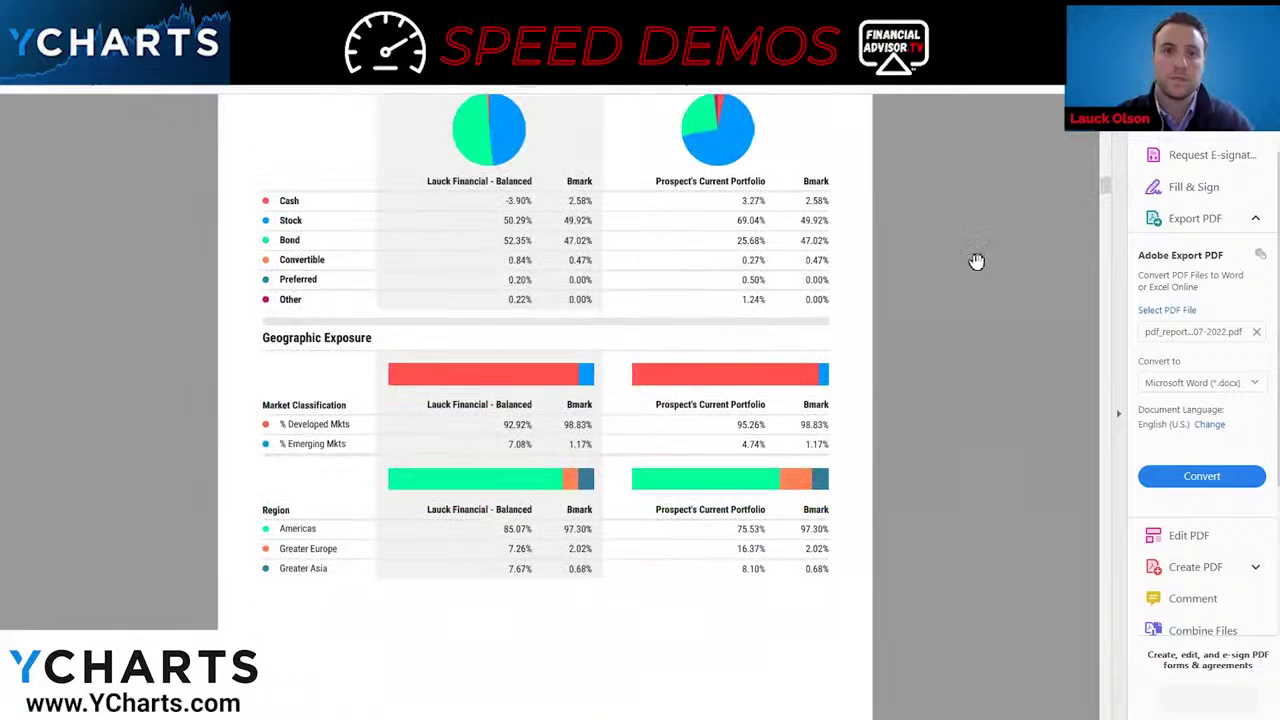
{"action": "scroll", "coordinate": [975, 261], "scroll_direction": "down", "scroll_amount": 6}
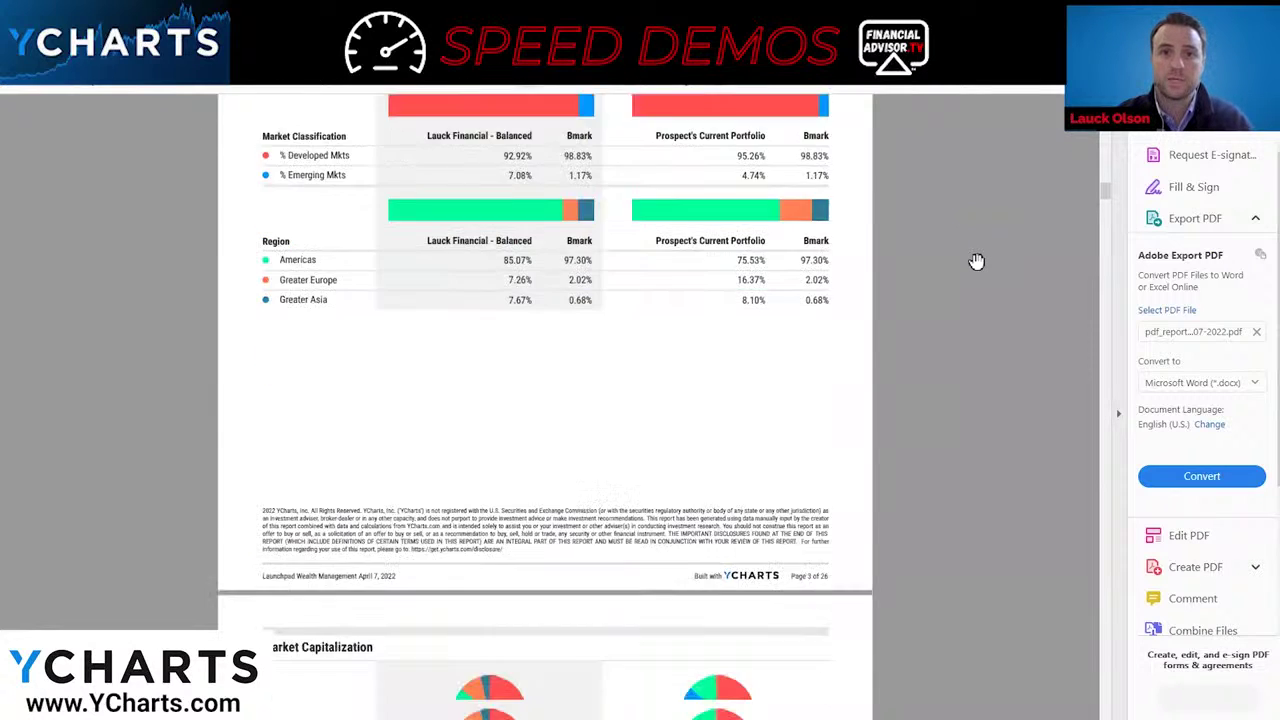
{"action": "scroll", "coordinate": [975, 261], "scroll_direction": "down", "scroll_amount": 5}
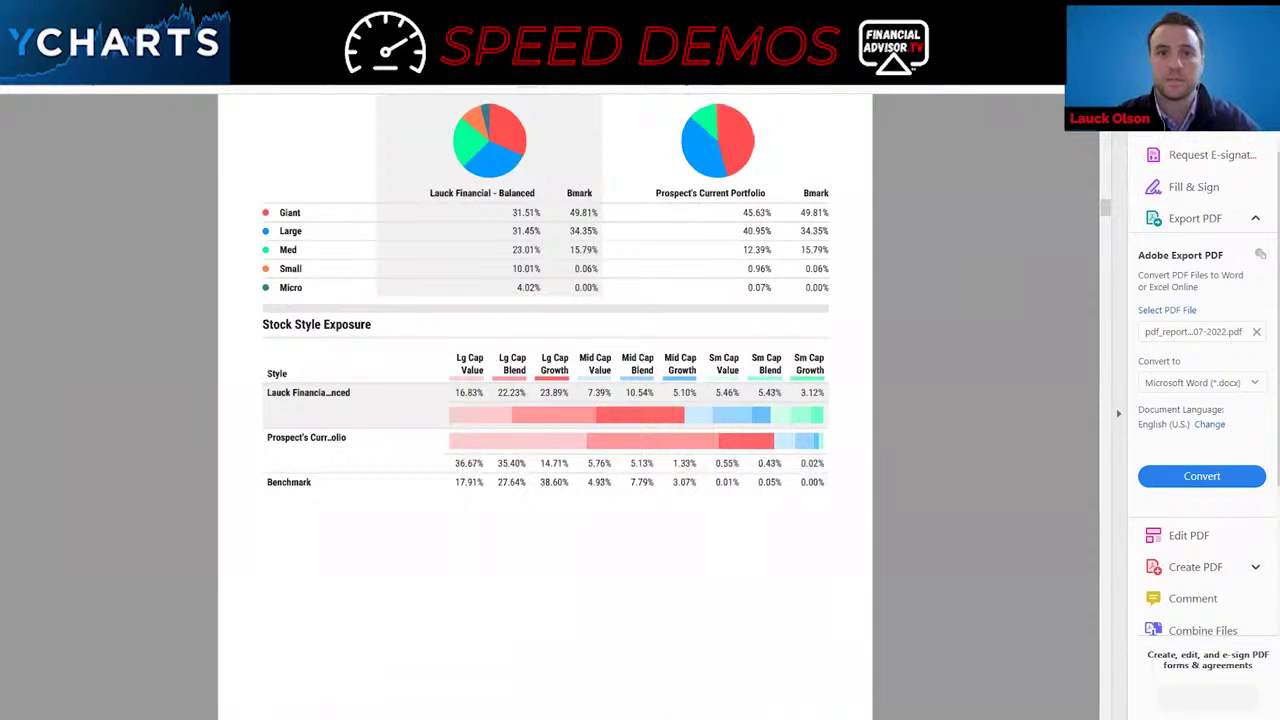
{"action": "left_click_drag", "start_coordinate": [1108, 211], "coordinate": [1114, 139]}
{"action": "scroll", "coordinate": [886, 260], "scroll_direction": "down", "scroll_amount": 6}
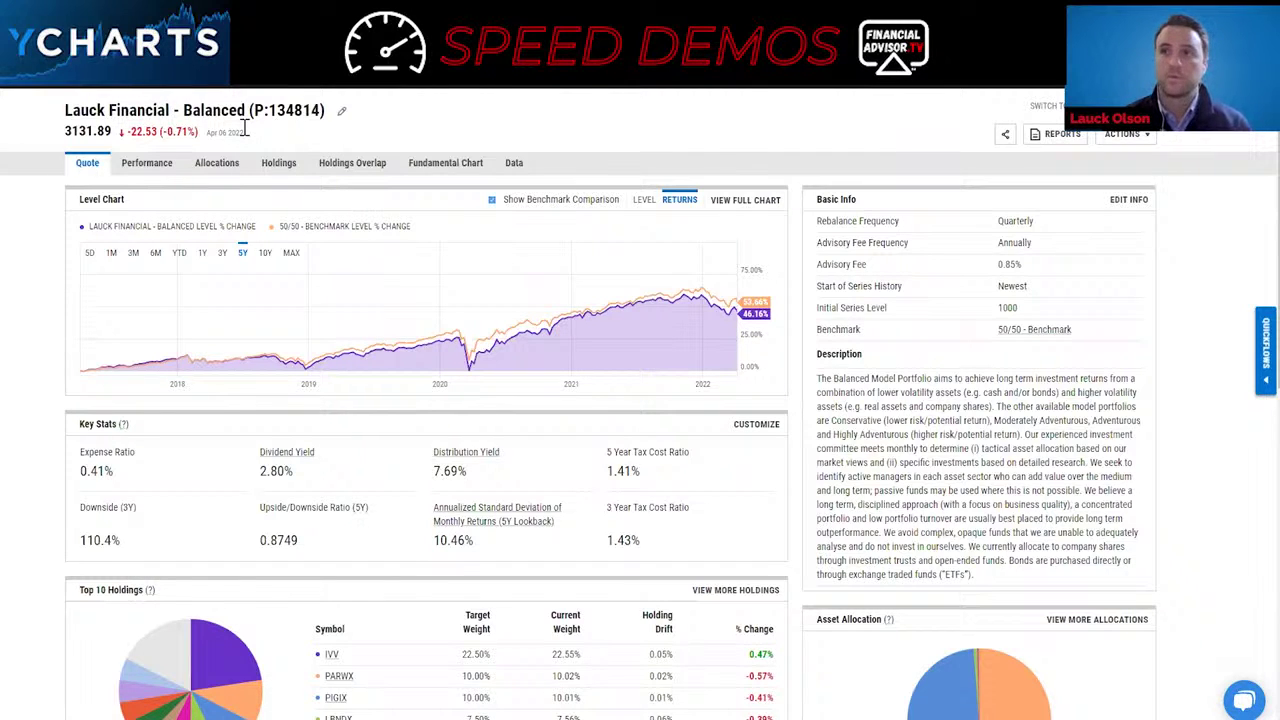
Open the Holdings Category Ranks table for the Balanced portfolio from its quote page and look over the results.
{"action": "left_click", "coordinate": [1262, 360]}
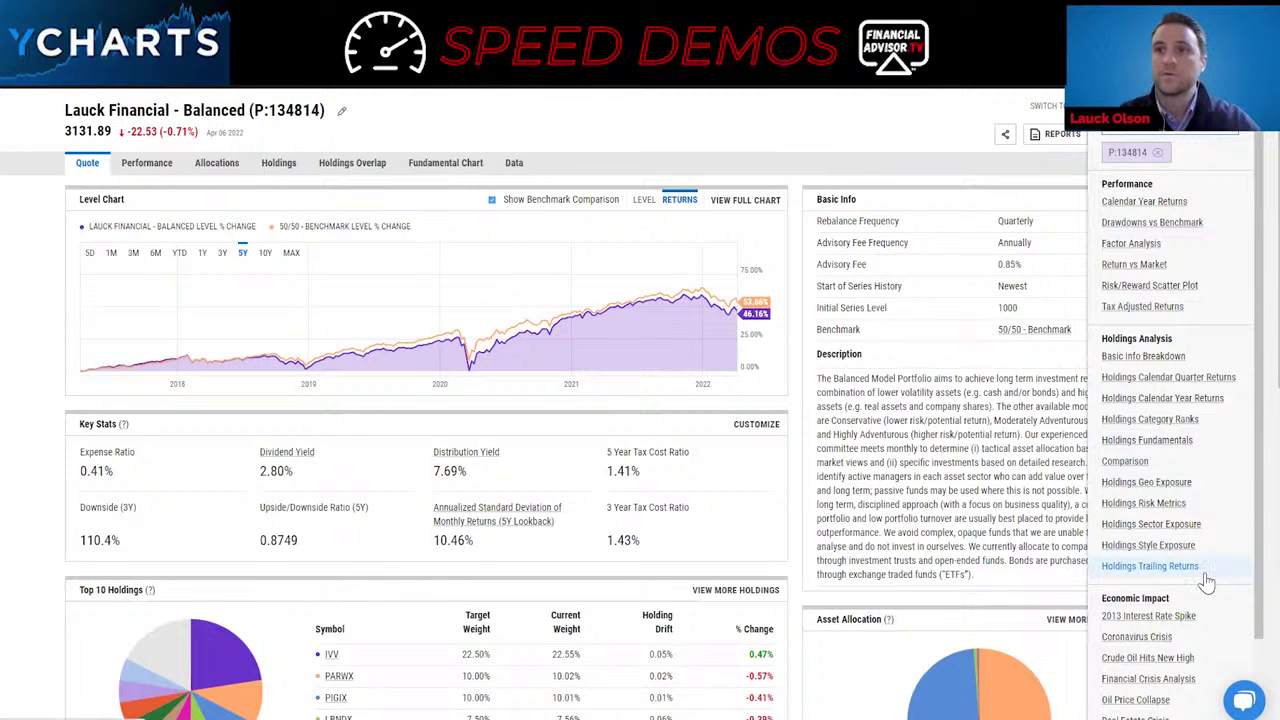
{"action": "left_click", "coordinate": [1155, 421]}
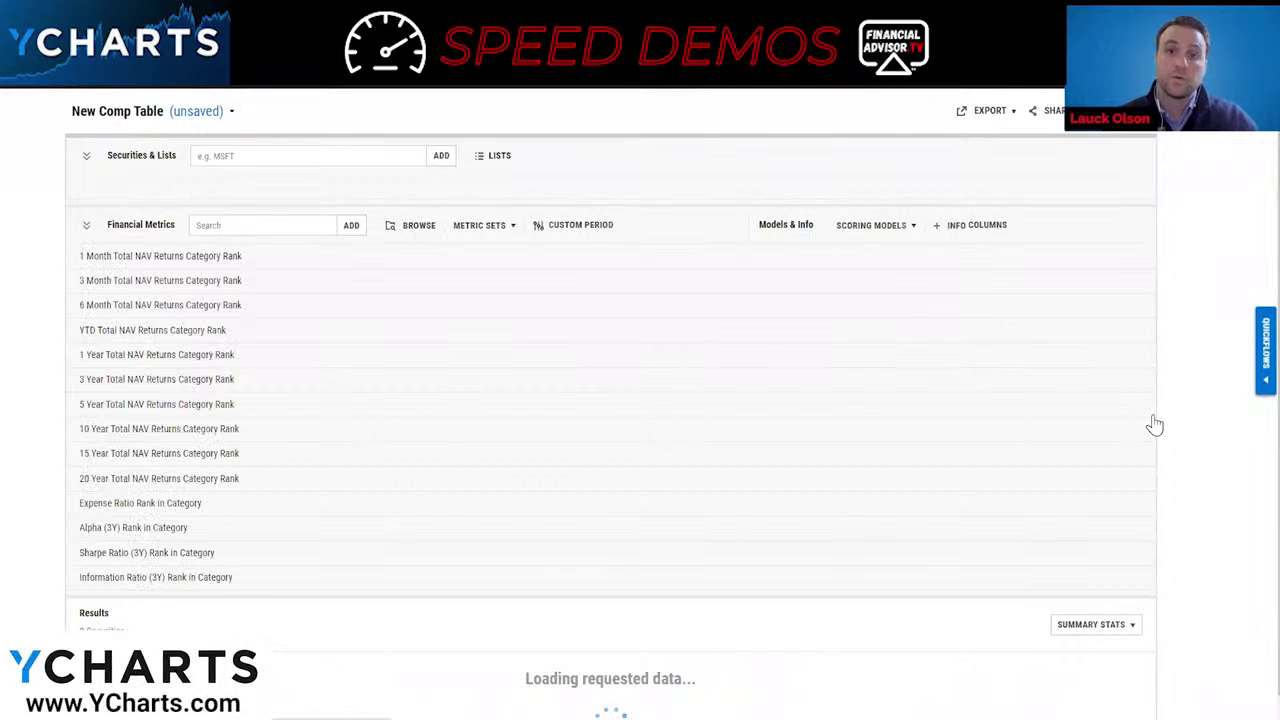
{"action": "scroll", "coordinate": [1150, 440], "scroll_direction": "down", "scroll_amount": 1}
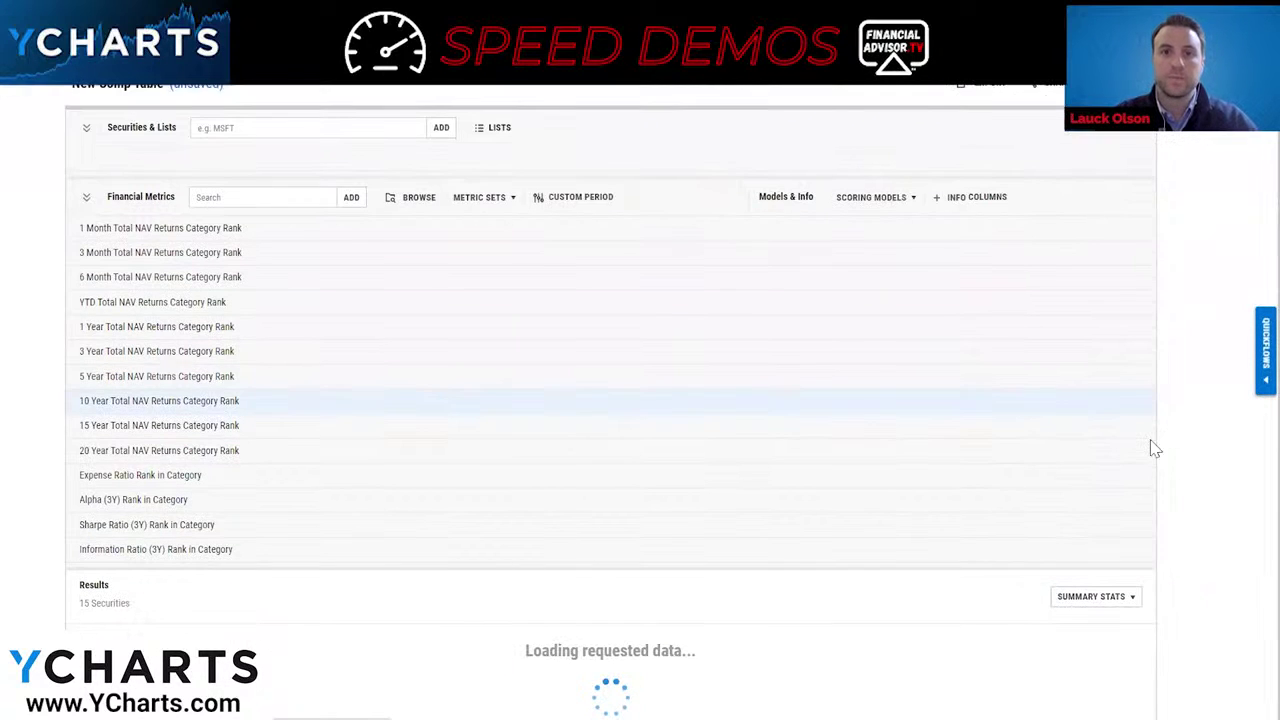
{"action": "scroll", "coordinate": [1138, 451], "scroll_direction": "down", "scroll_amount": 3}
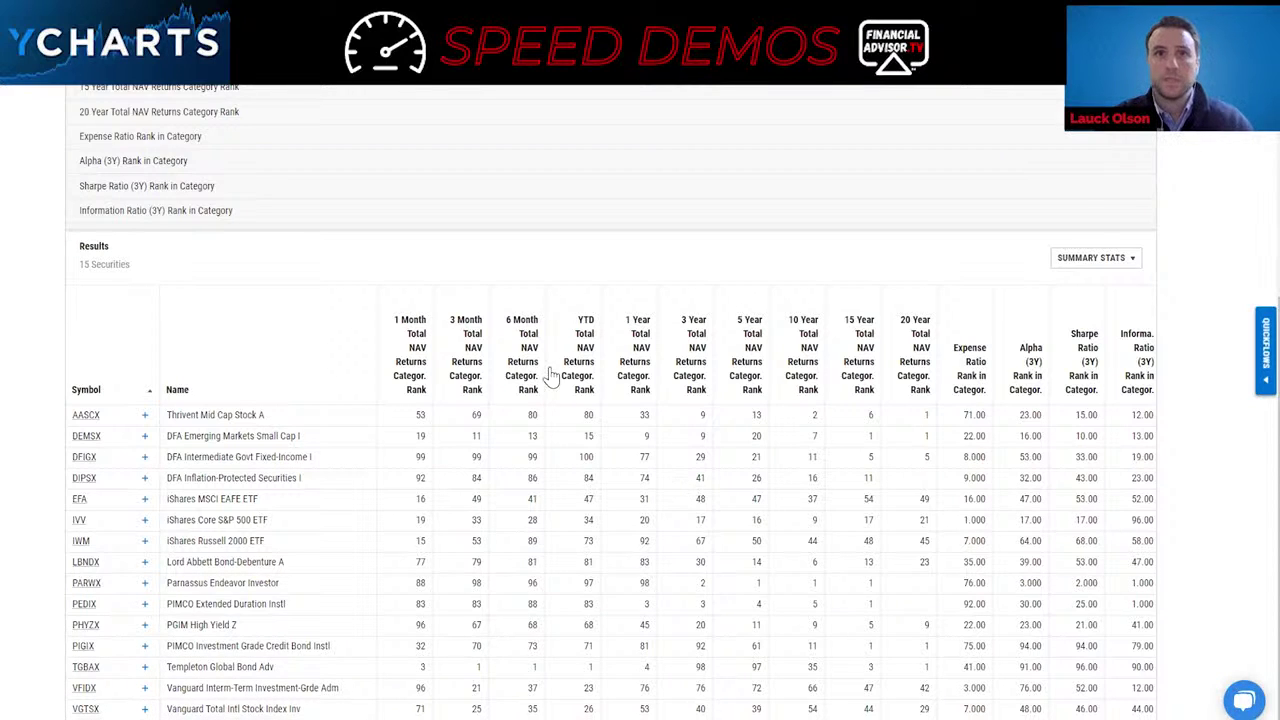
Sort the holdings by 1 Year Total NAV Returns Category Rank in descending order and highlight the iShares Russell 2000 ETF's value.
{"action": "left_click", "coordinate": [645, 375]}
{"action": "left_click", "coordinate": [648, 372]}
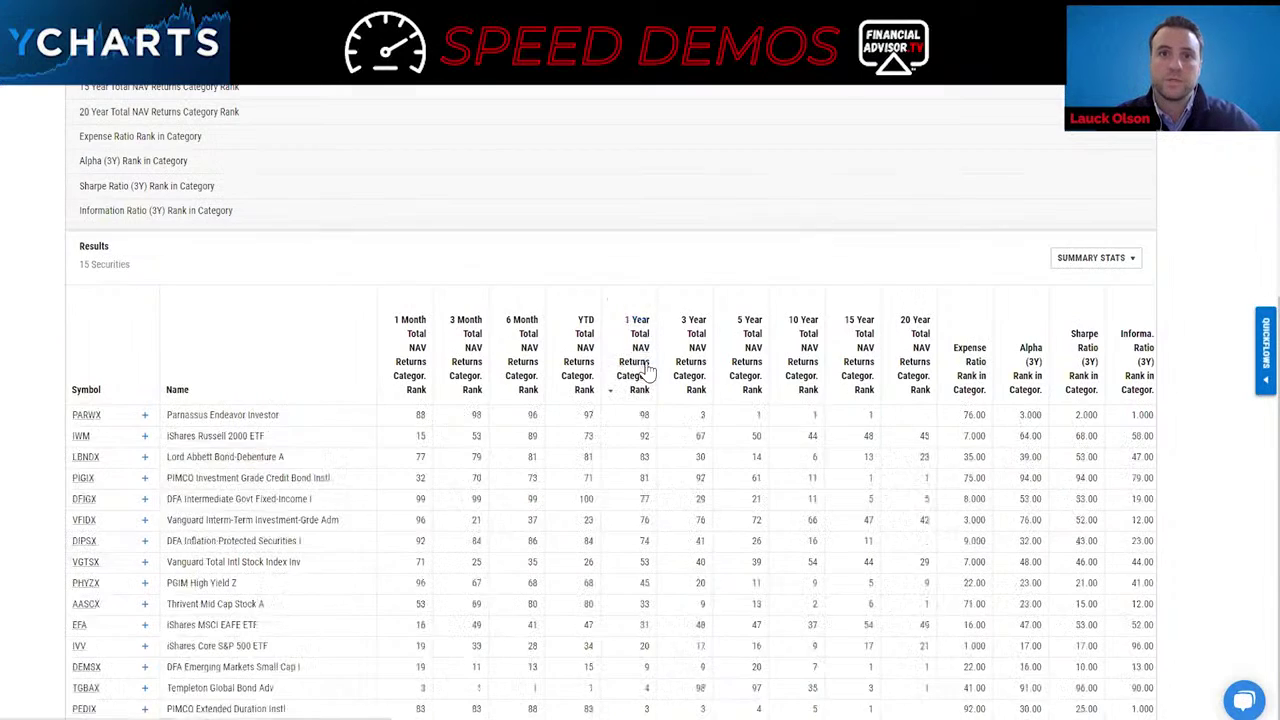
{"action": "double_click", "coordinate": [642, 437]}
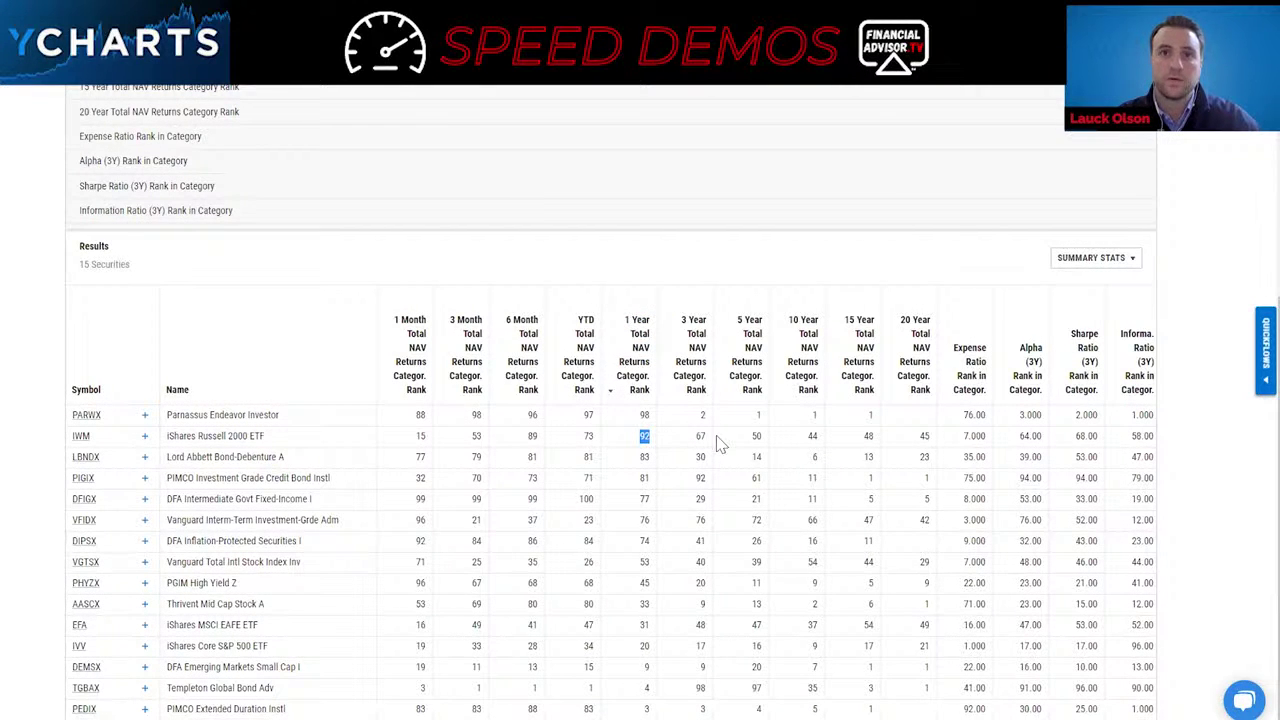
Highlight the iShares Russell 2000 ETF's 3, 5, 10 and 15 Year Total NAV Returns Category Rank values in the holdings table.
{"action": "left_click_drag", "start_coordinate": [699, 438], "coordinate": [885, 448]}
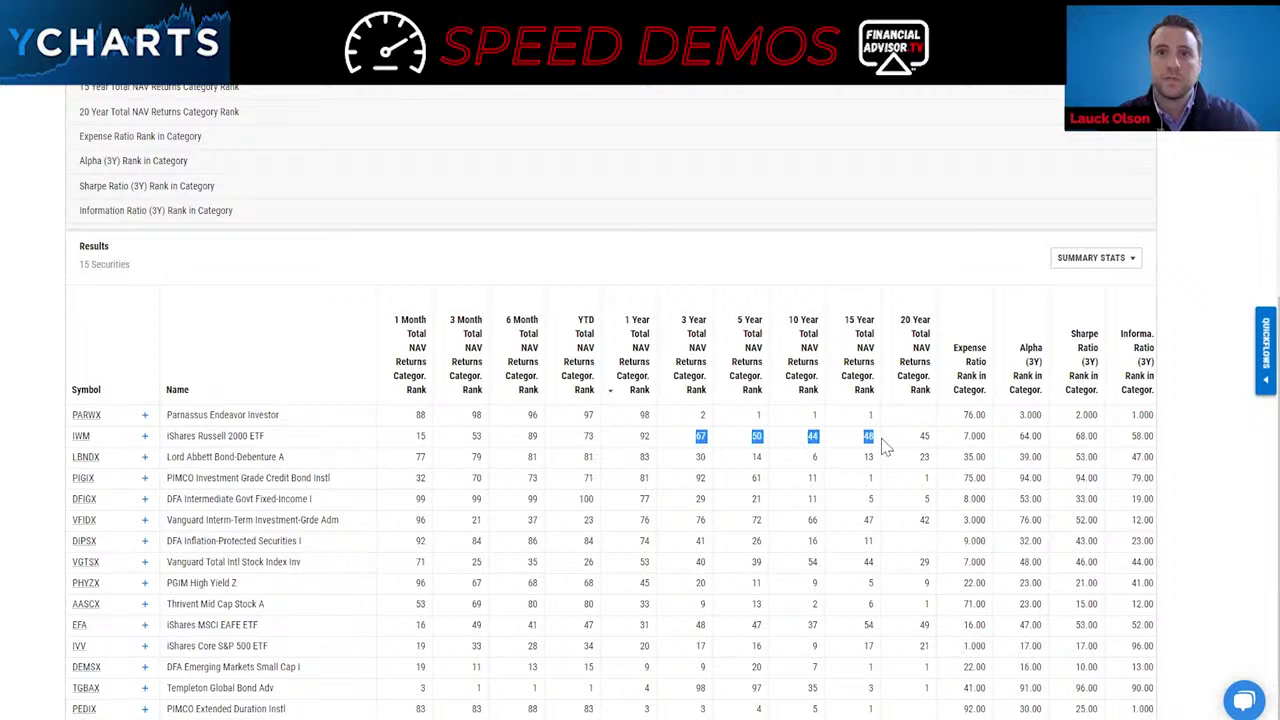
{"action": "right_click", "coordinate": [77, 446]}
{"action": "left_click", "coordinate": [112, 453]}
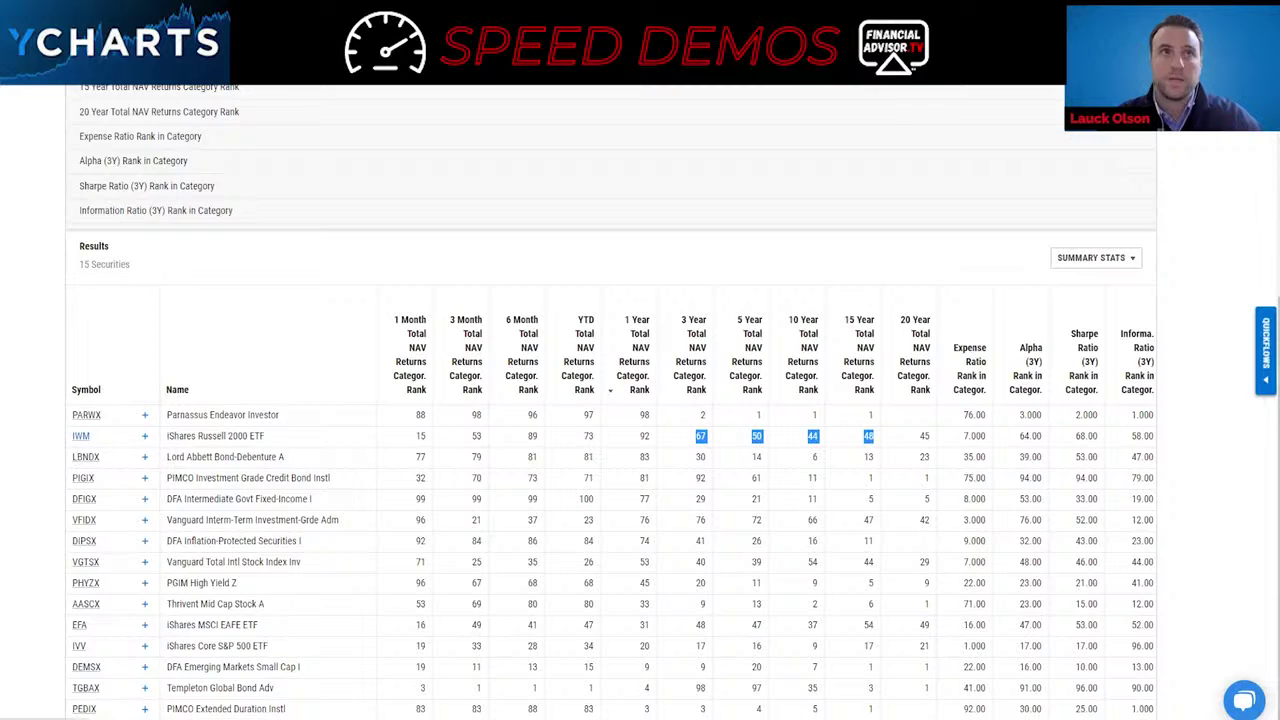
Replace the portfolio in Quickflows with IWM, the iShares Russell 2000 ETF.
{"action": "left_click", "coordinate": [1265, 351]}
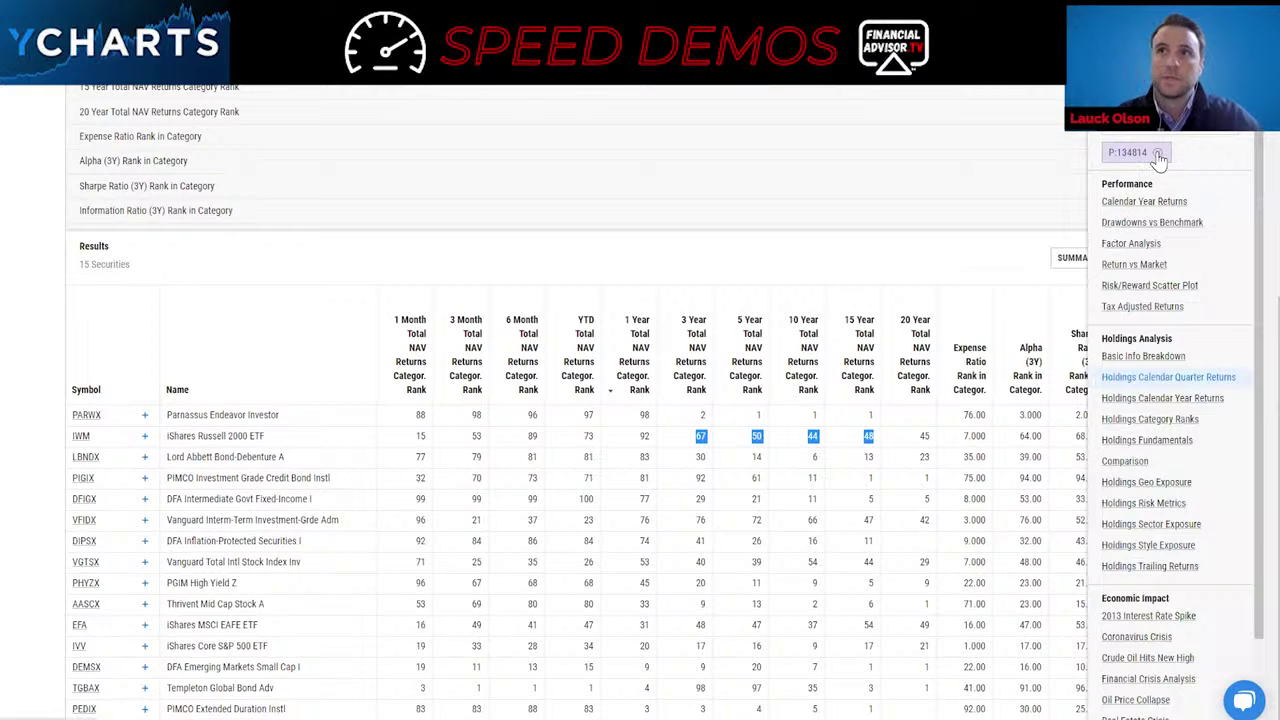
{"action": "left_click", "coordinate": [1157, 154]}
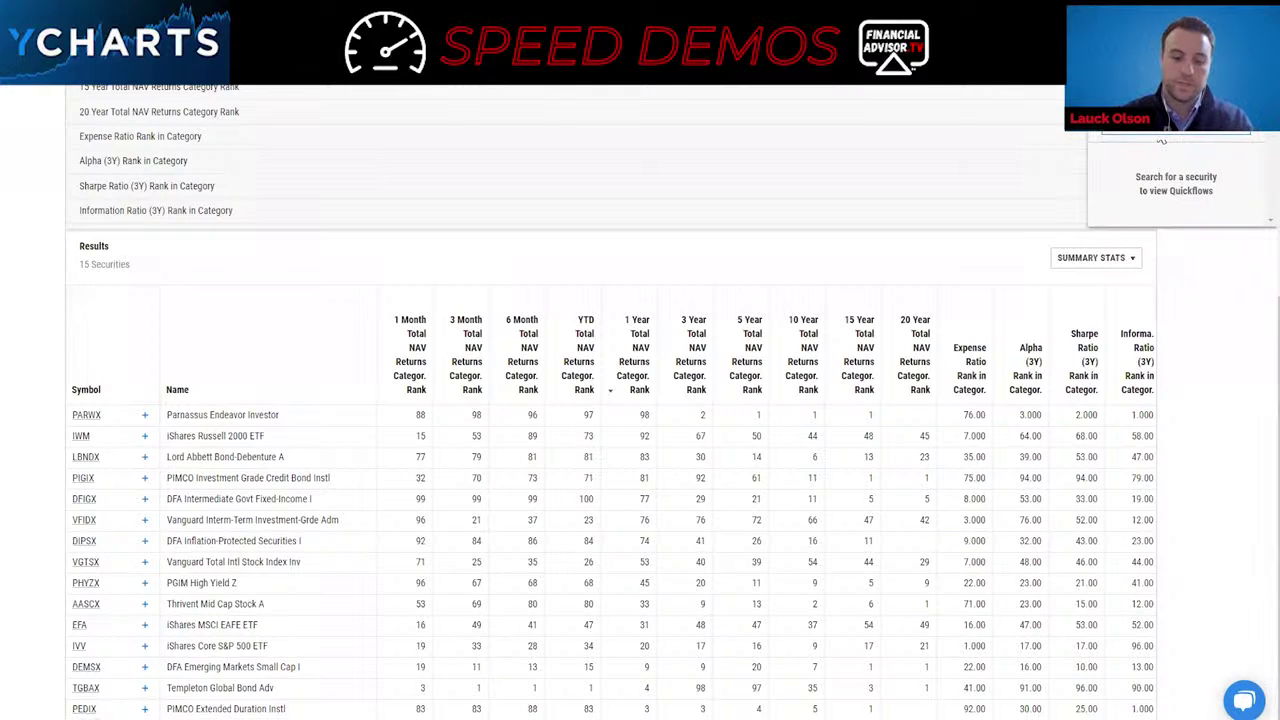
{"action": "type", "text": "IWM"}
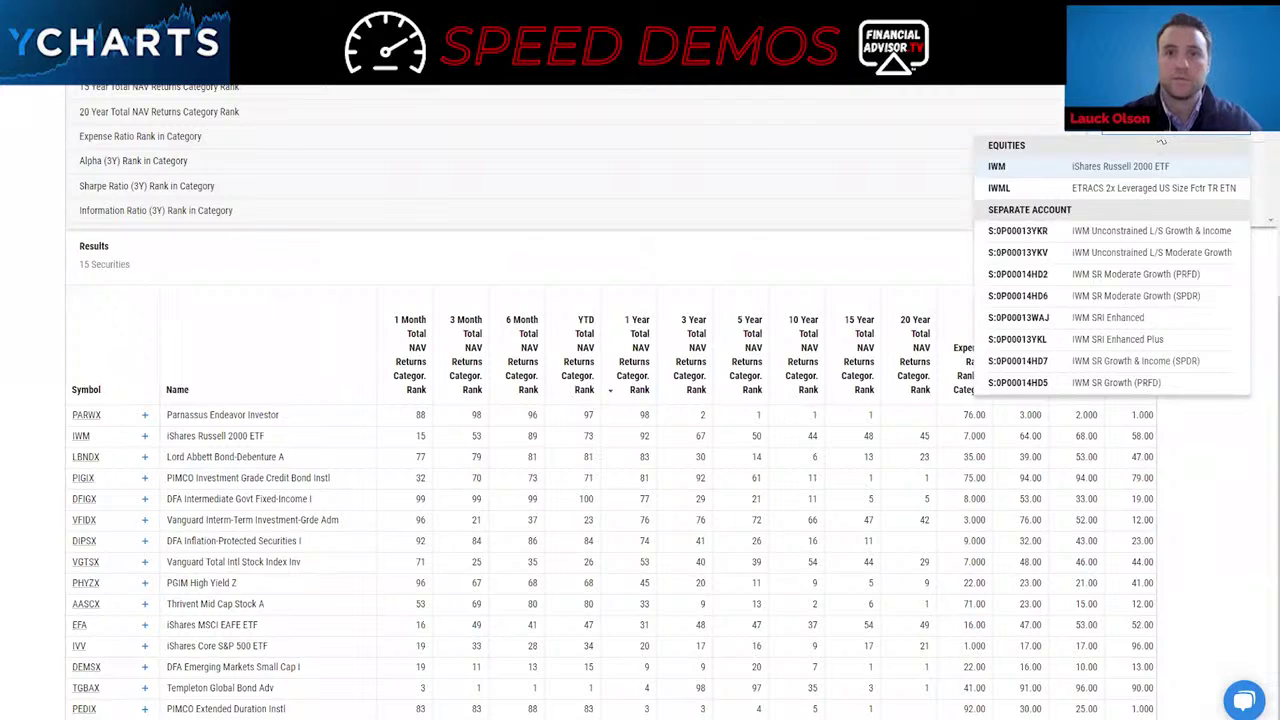
{"action": "left_click", "coordinate": [1163, 166]}
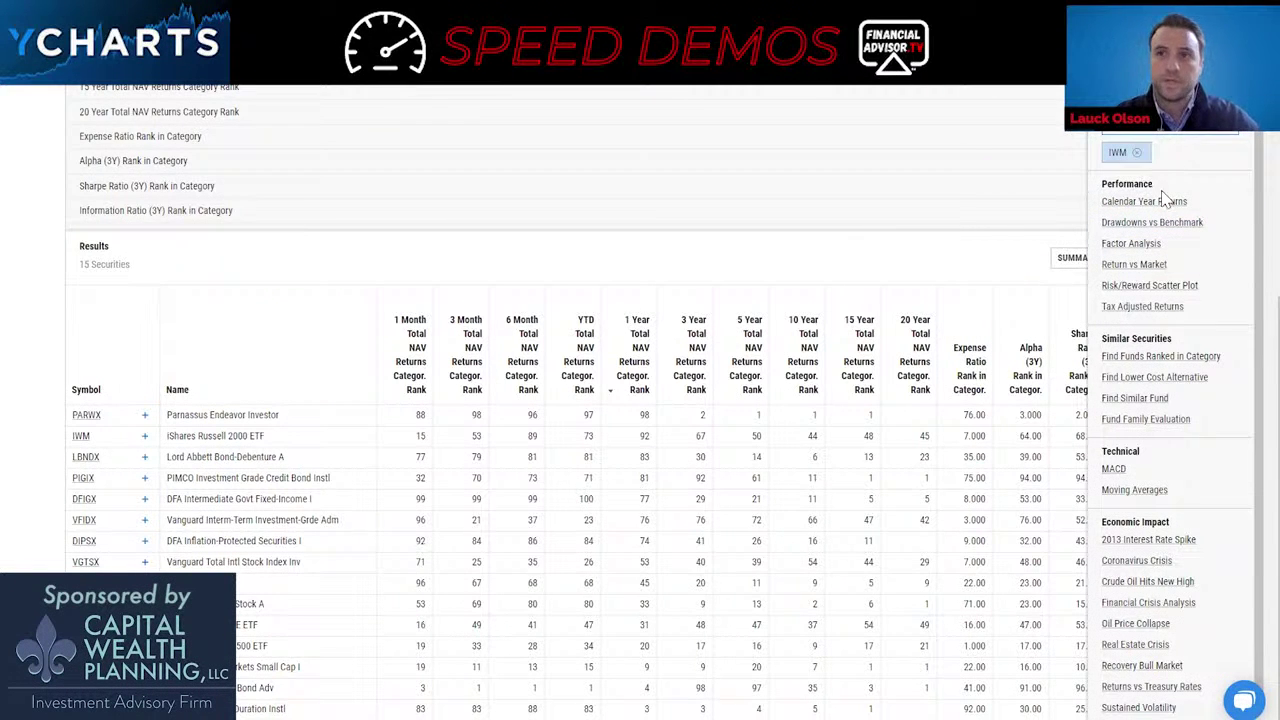
Find the funds ranked in IWM's category, dismiss the new metric filter without adding one, and look over the fund screen's results.
{"action": "left_click", "coordinate": [1160, 357]}
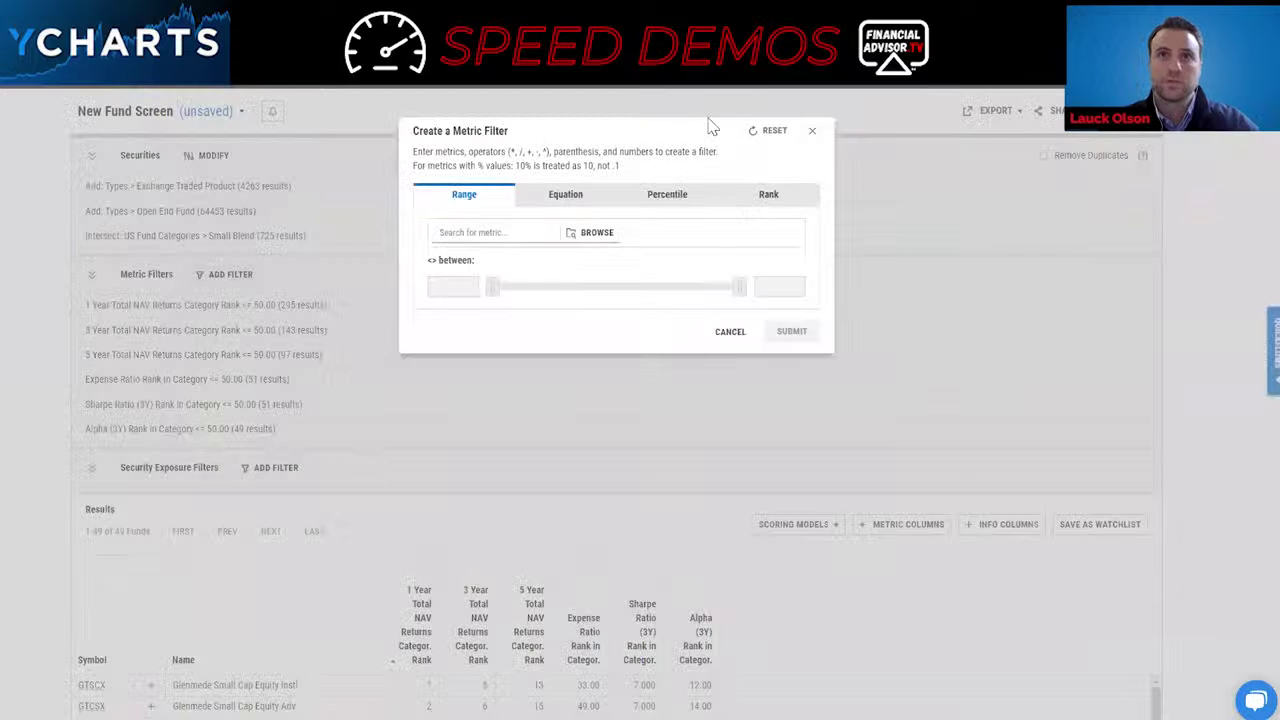
{"action": "left_click", "coordinate": [812, 131]}
{"action": "scroll", "coordinate": [440, 358], "scroll_direction": "down", "scroll_amount": 3}
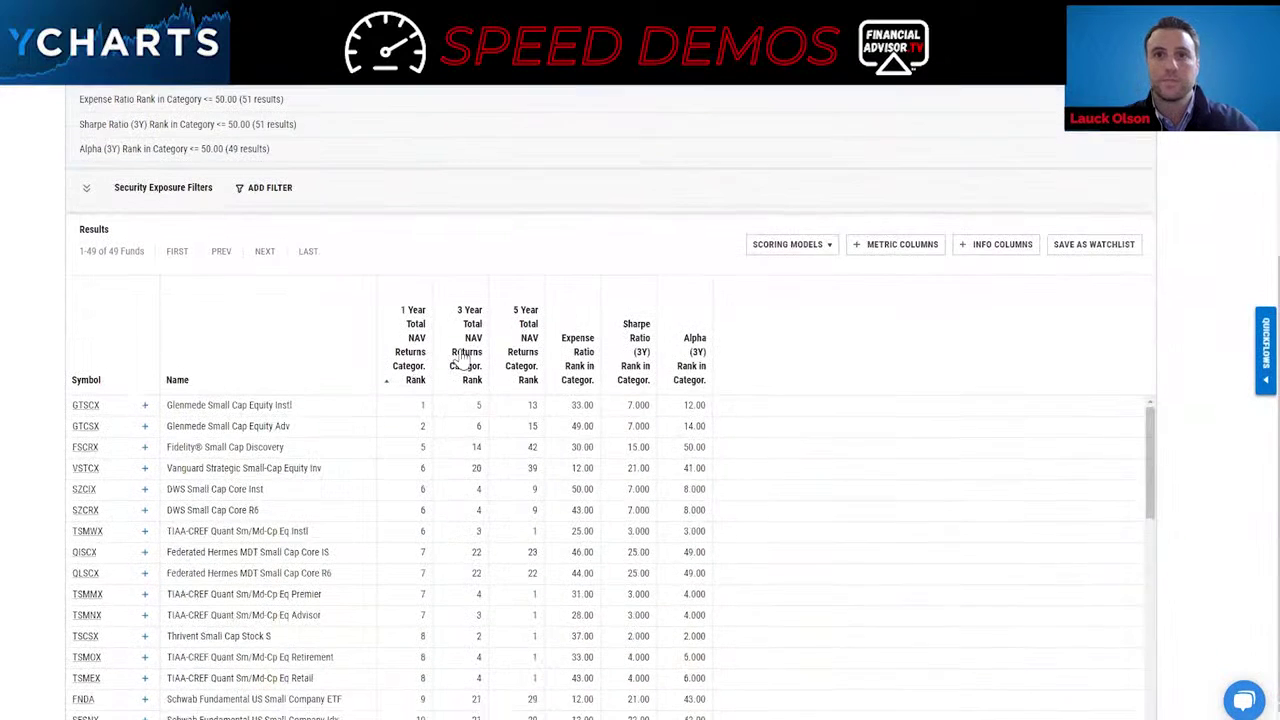
{"action": "left_click", "coordinate": [806, 250]}
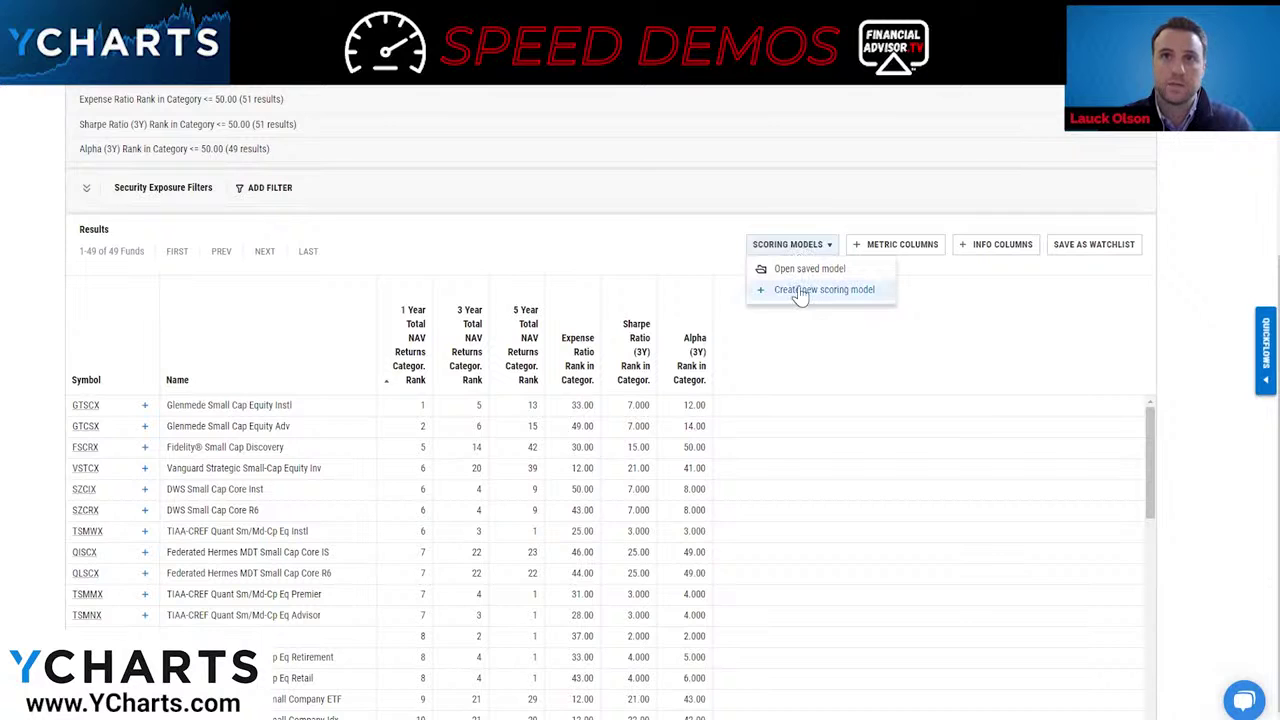
{"action": "left_click", "coordinate": [801, 290]}
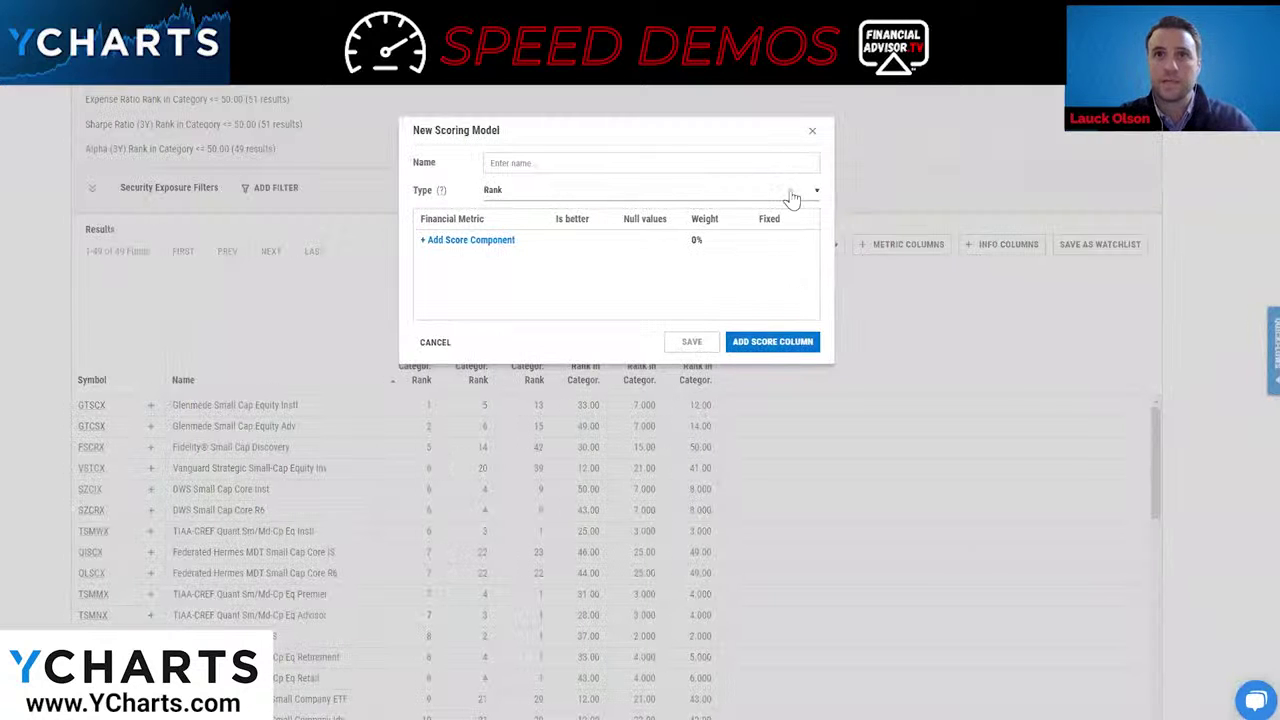
{"action": "left_click", "coordinate": [813, 134]}
Add the saved Best of Breed Fund scoring model to the fund screen and sort the results by its score.
{"action": "left_click", "coordinate": [803, 250]}
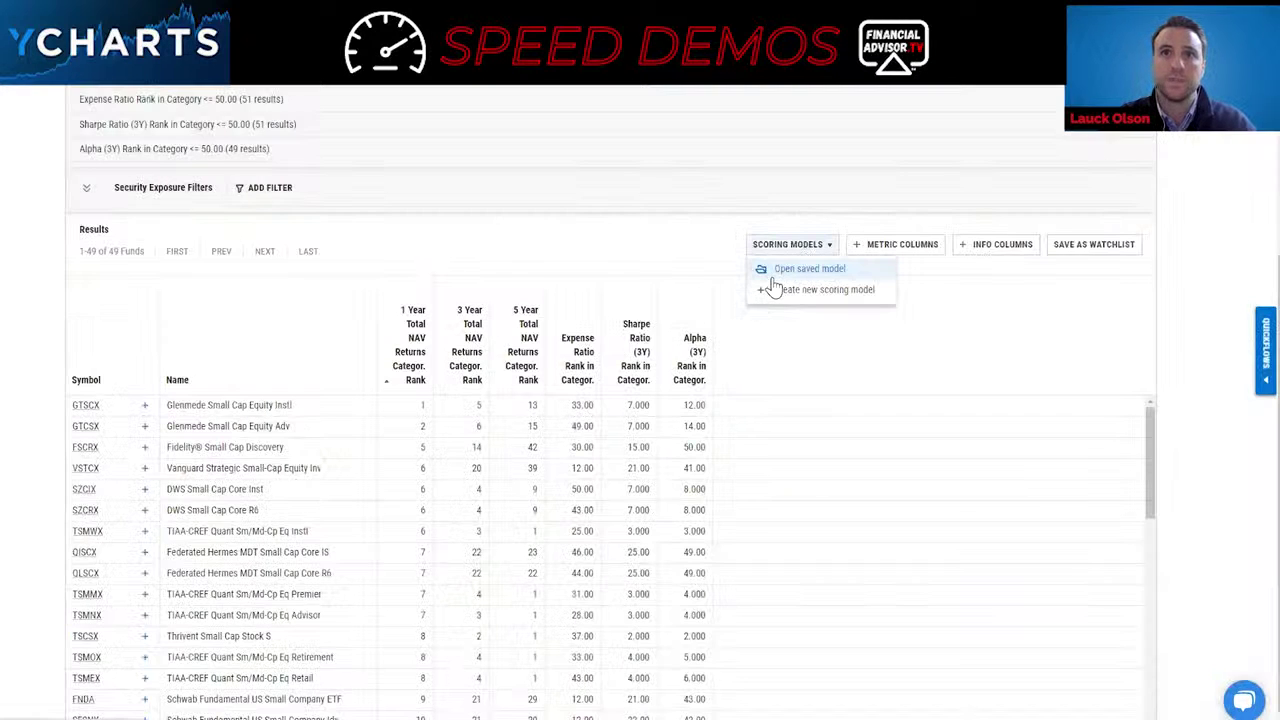
{"action": "left_click", "coordinate": [778, 271]}
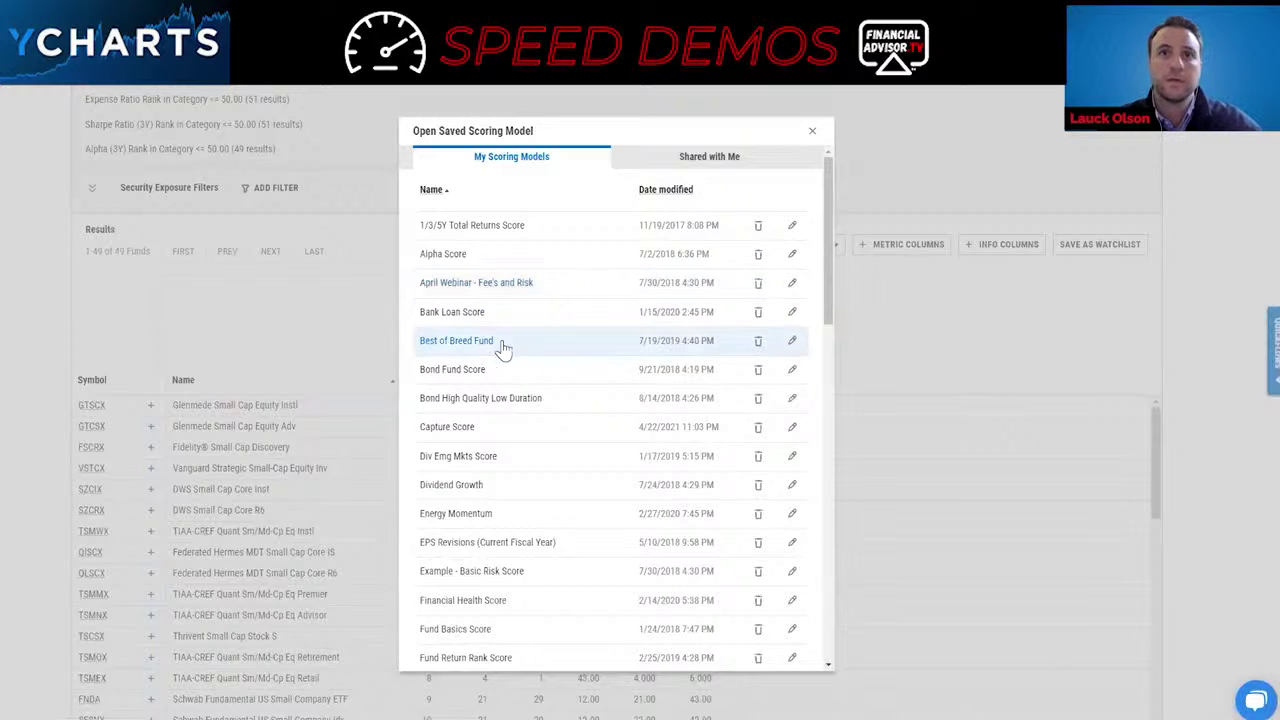
{"action": "left_click", "coordinate": [474, 341]}
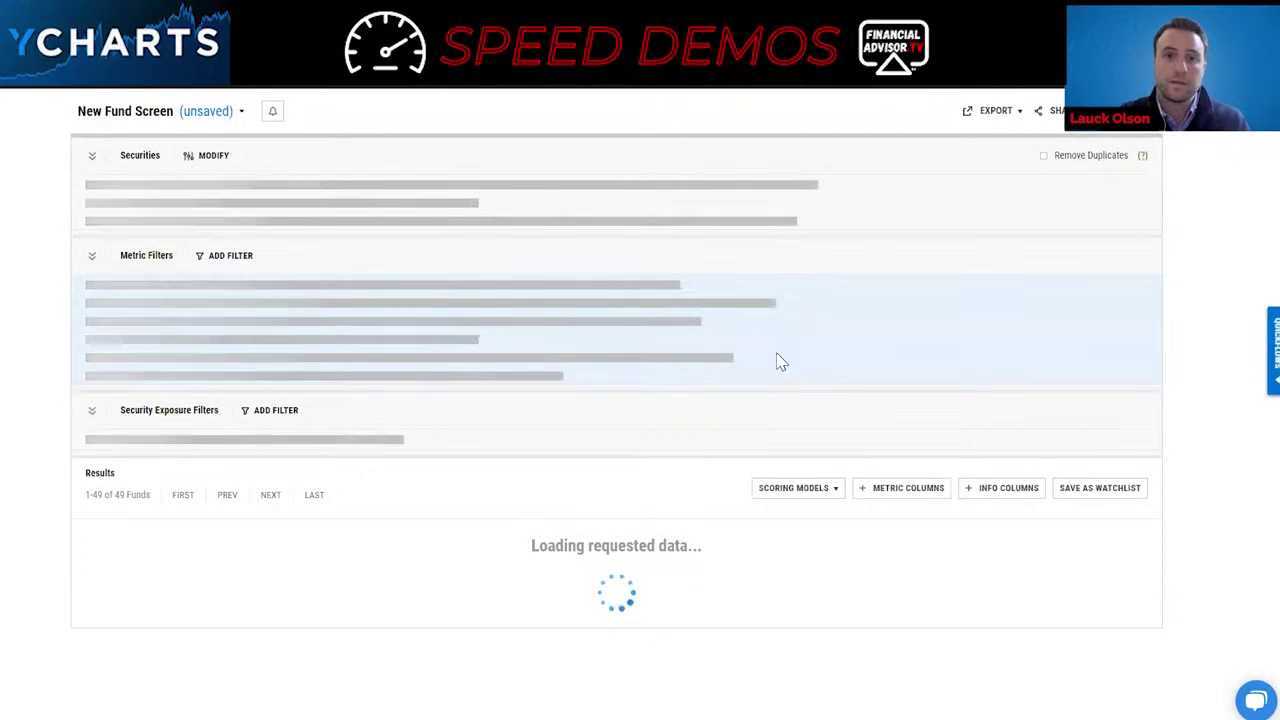
{"action": "scroll", "coordinate": [778, 358], "scroll_direction": "down", "scroll_amount": 3}
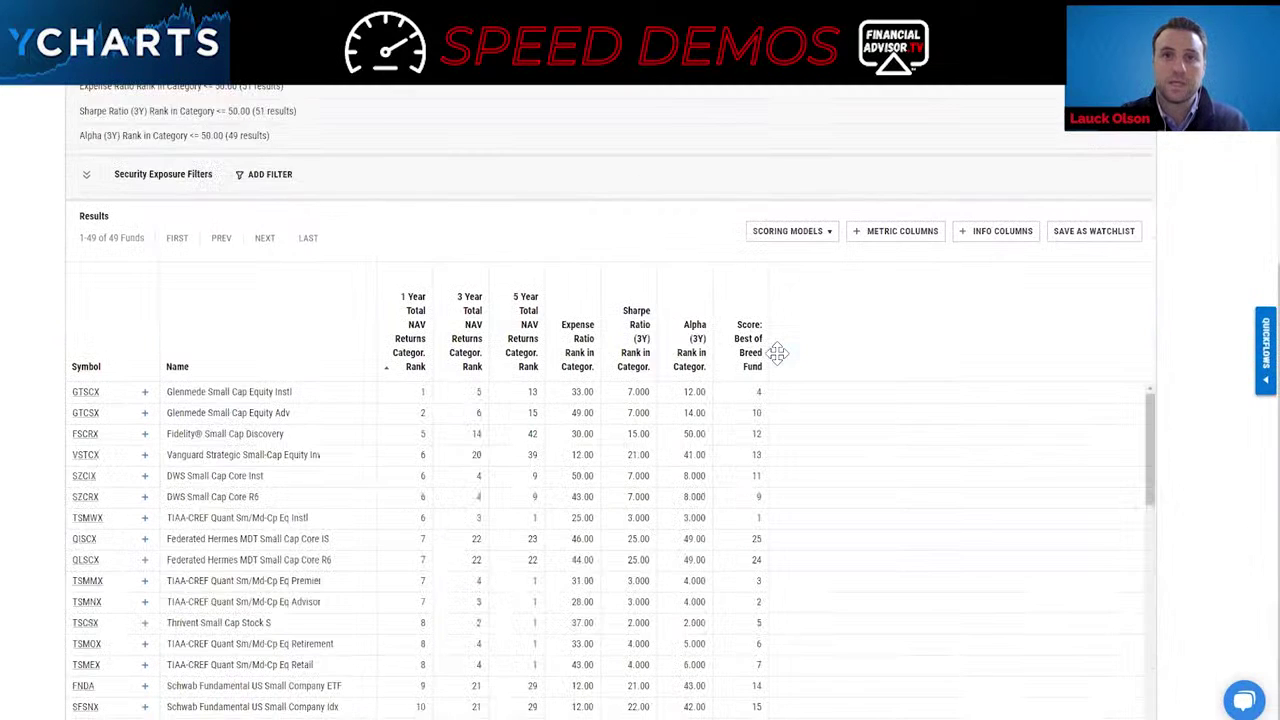
{"action": "left_click", "coordinate": [748, 358]}
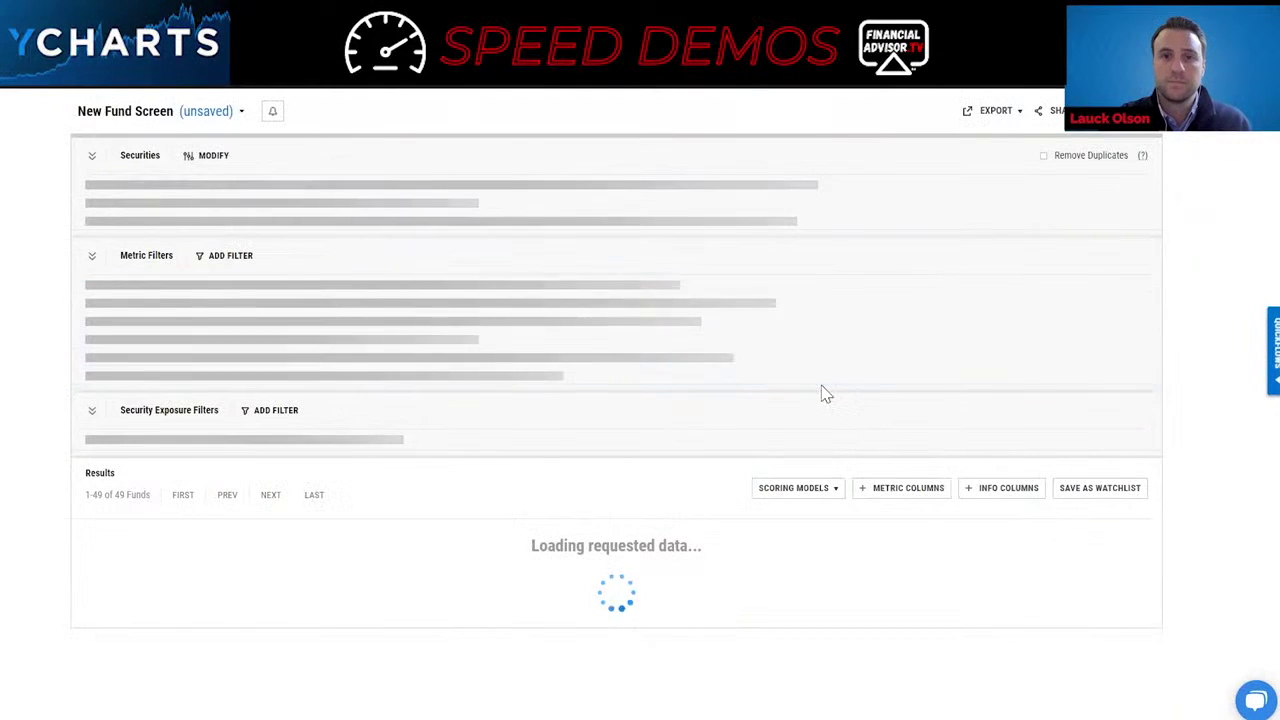